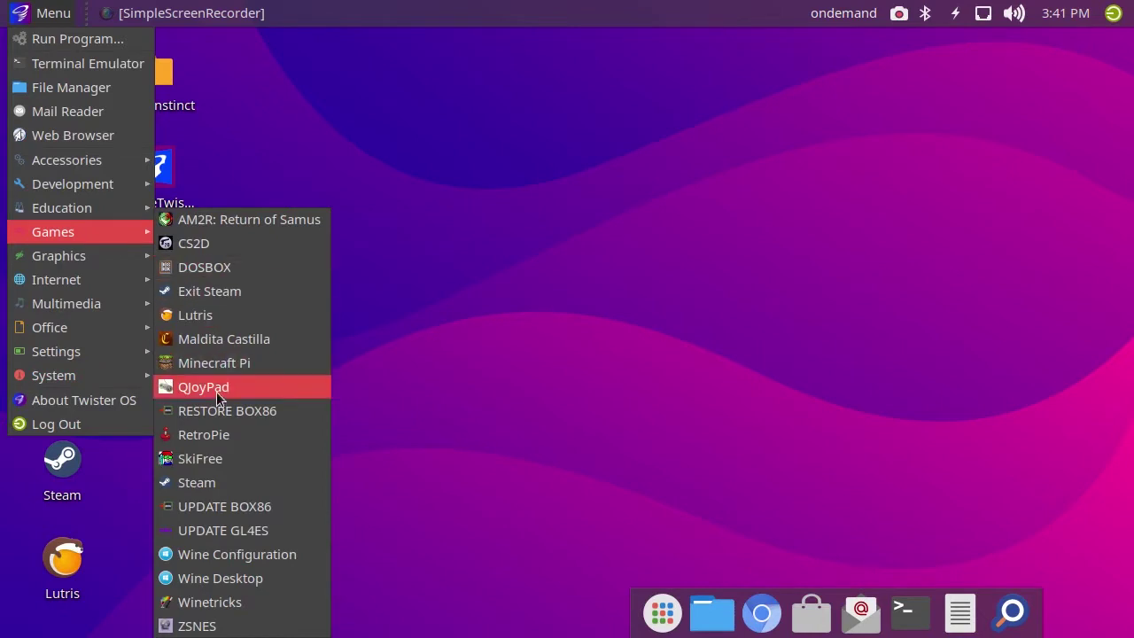
# Run the Box86 update and the GL4ES update from the installed games applications
pyautogui.click(270, 513)
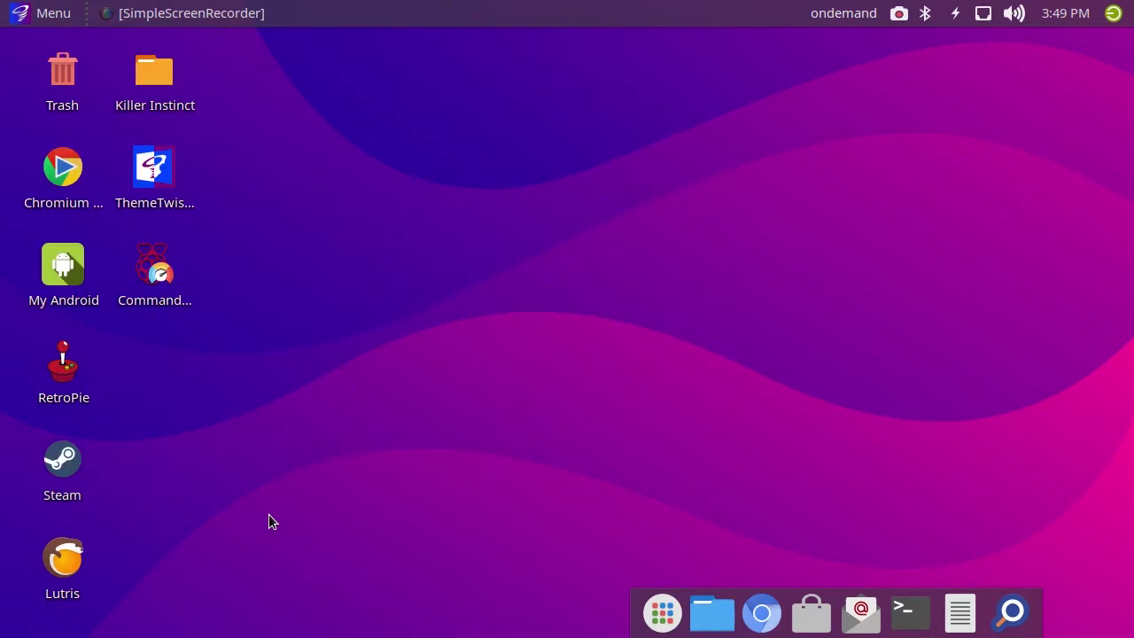
pyautogui.click(42, 12)
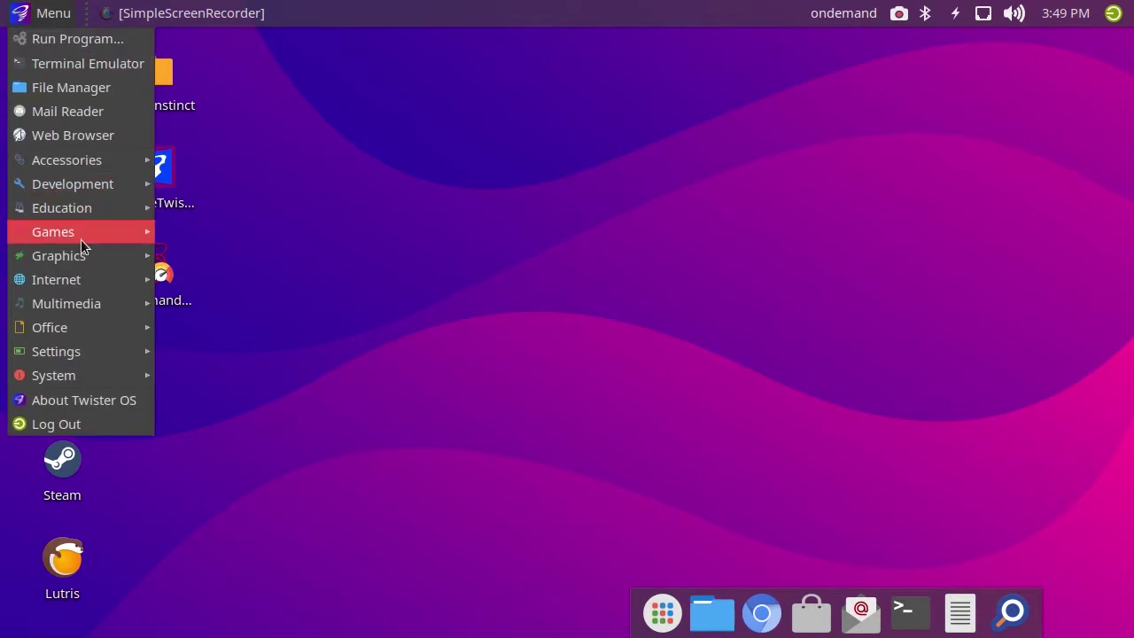
pyautogui.moveTo(76, 225)
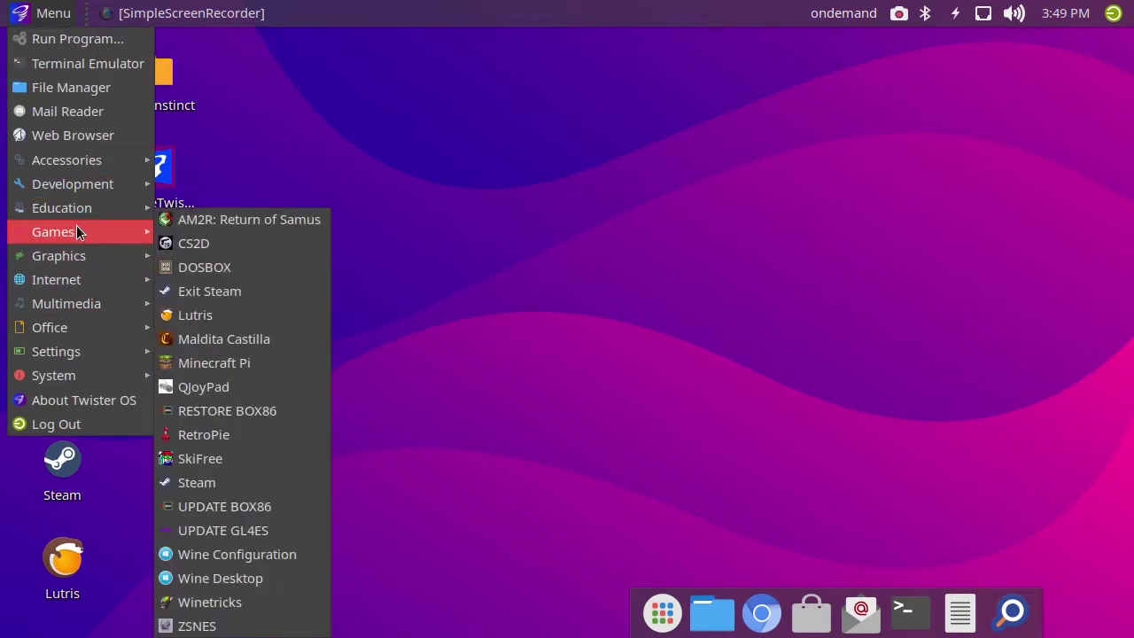
pyautogui.click(283, 533)
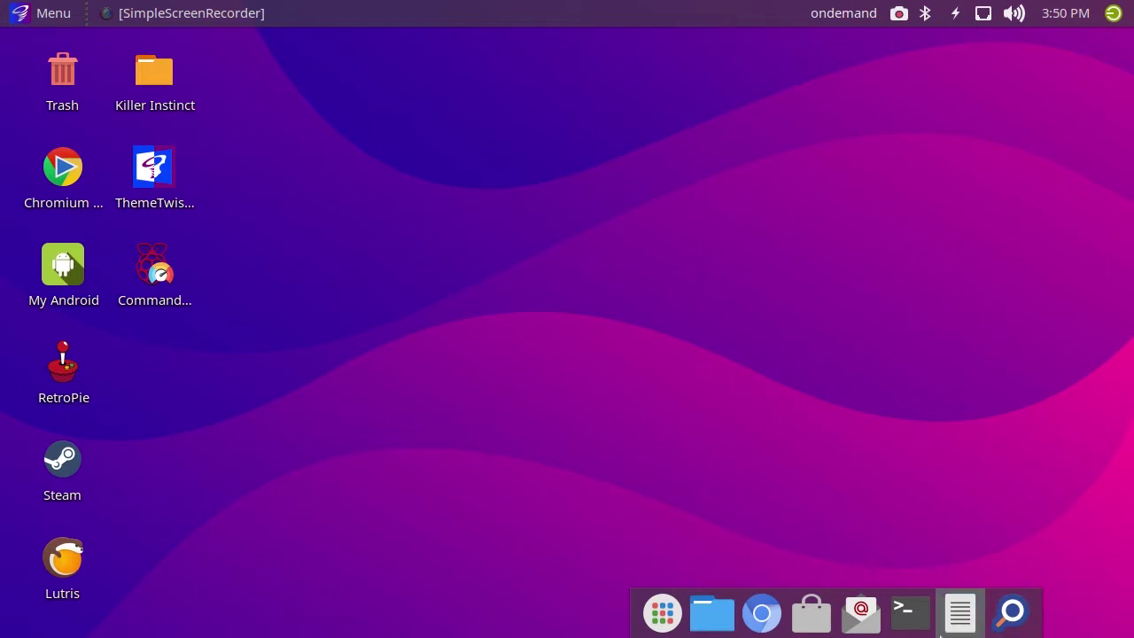
# Launch Wine Configuration and install the missing Wine Mono and Wine Gecko packages
pyautogui.click(36, 11)
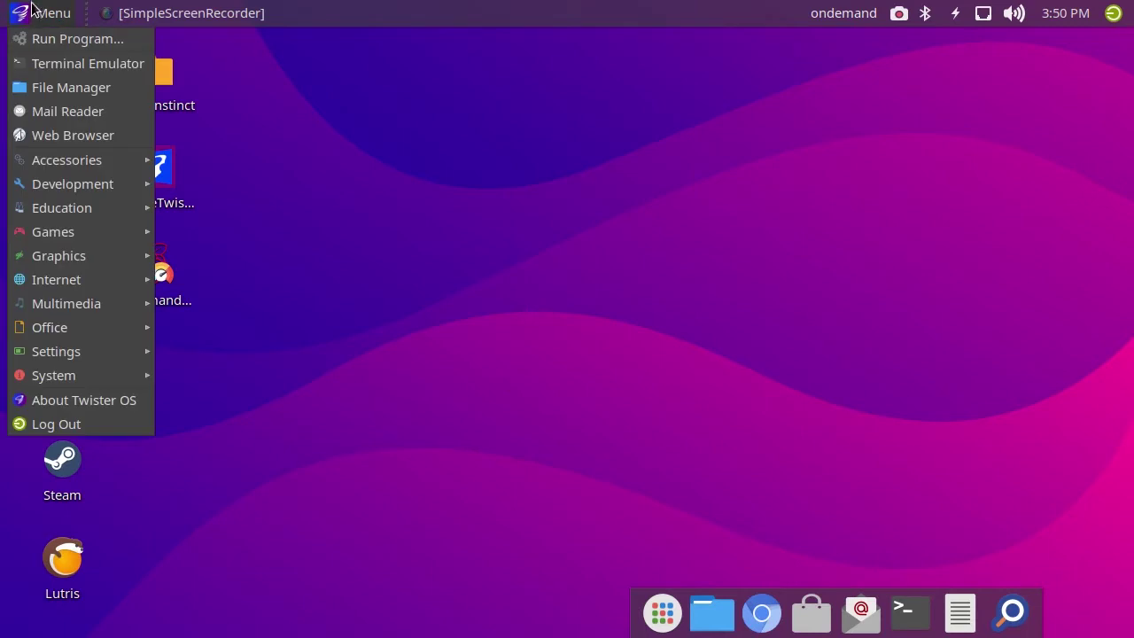
pyautogui.moveTo(117, 231)
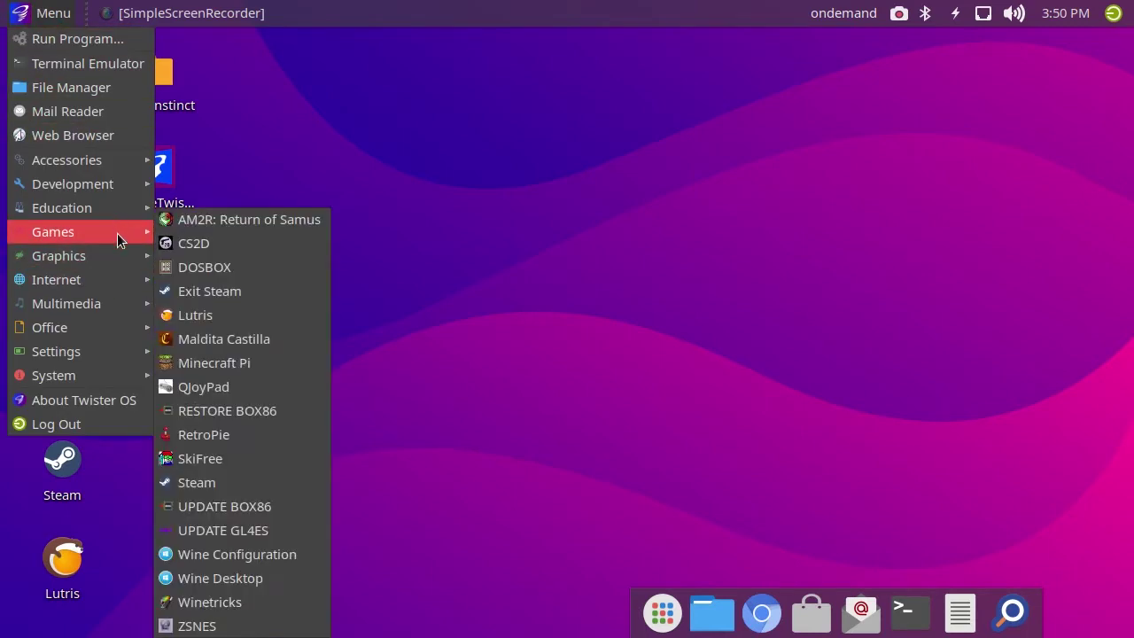
pyautogui.click(279, 555)
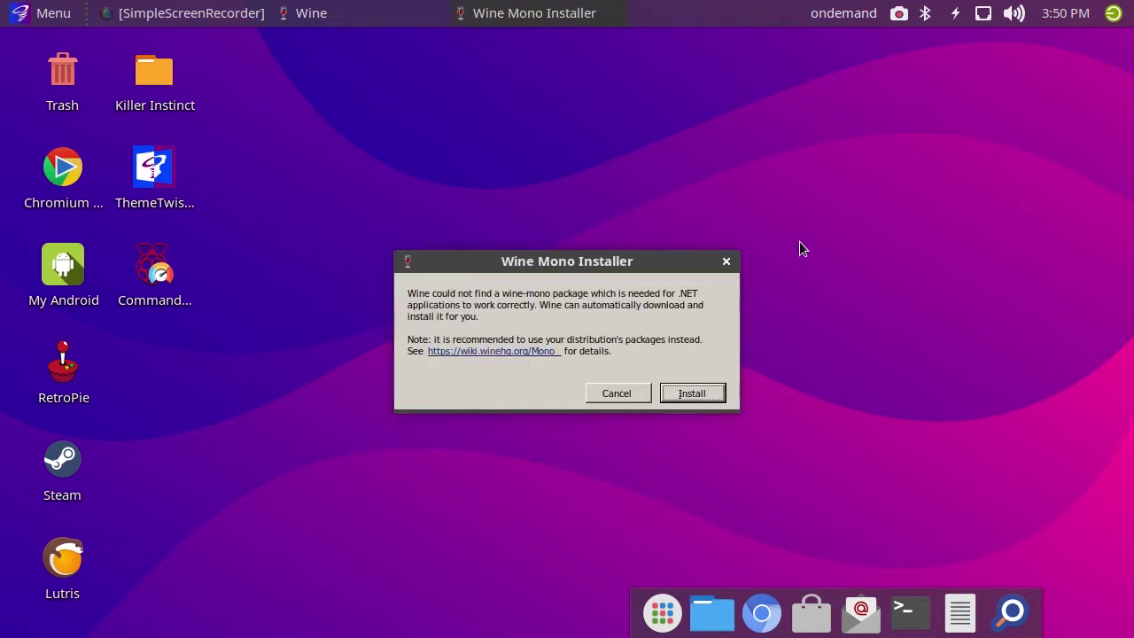
pyautogui.click(704, 393)
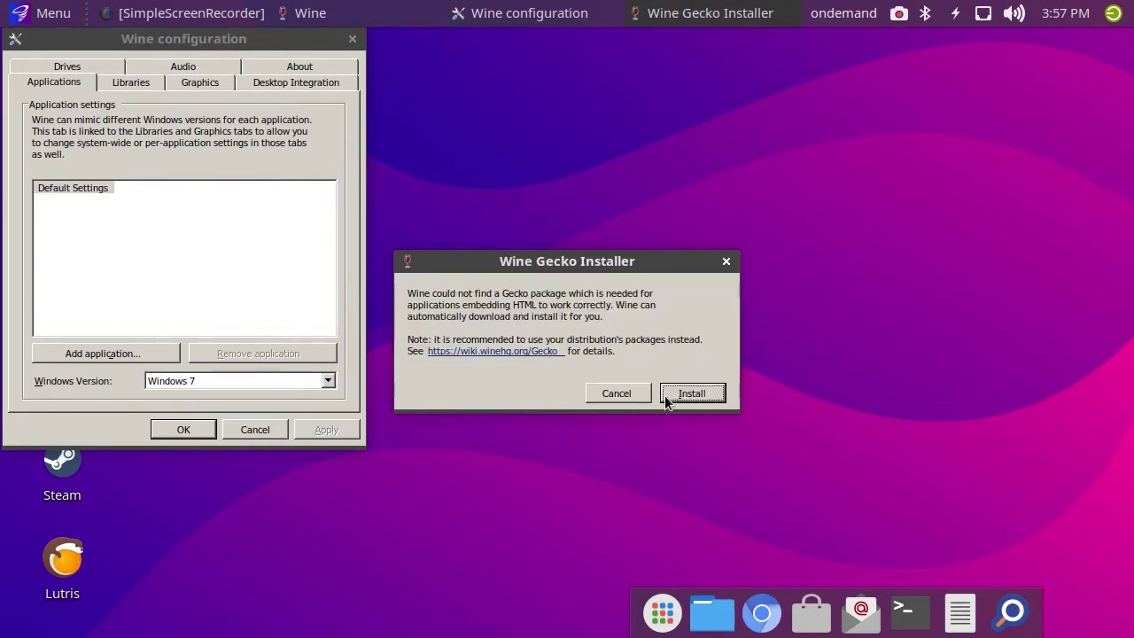
pyautogui.click(665, 392)
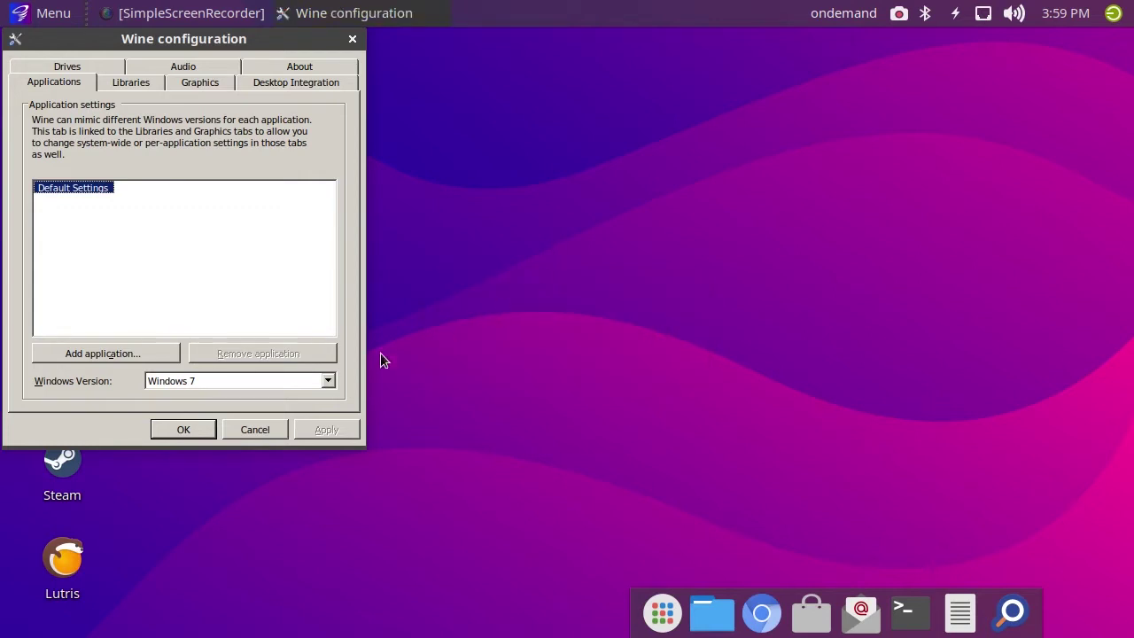
# Set the default Windows version in the Wine configuration to Windows XP, and apply and save it
pyautogui.click(327, 381)
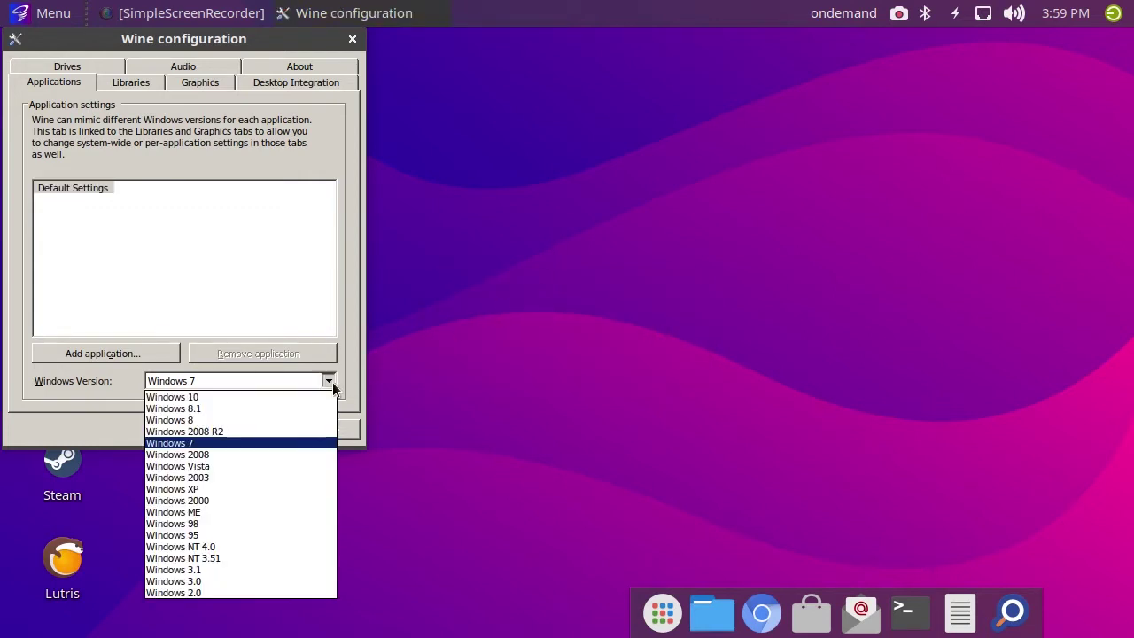
pyautogui.click(188, 489)
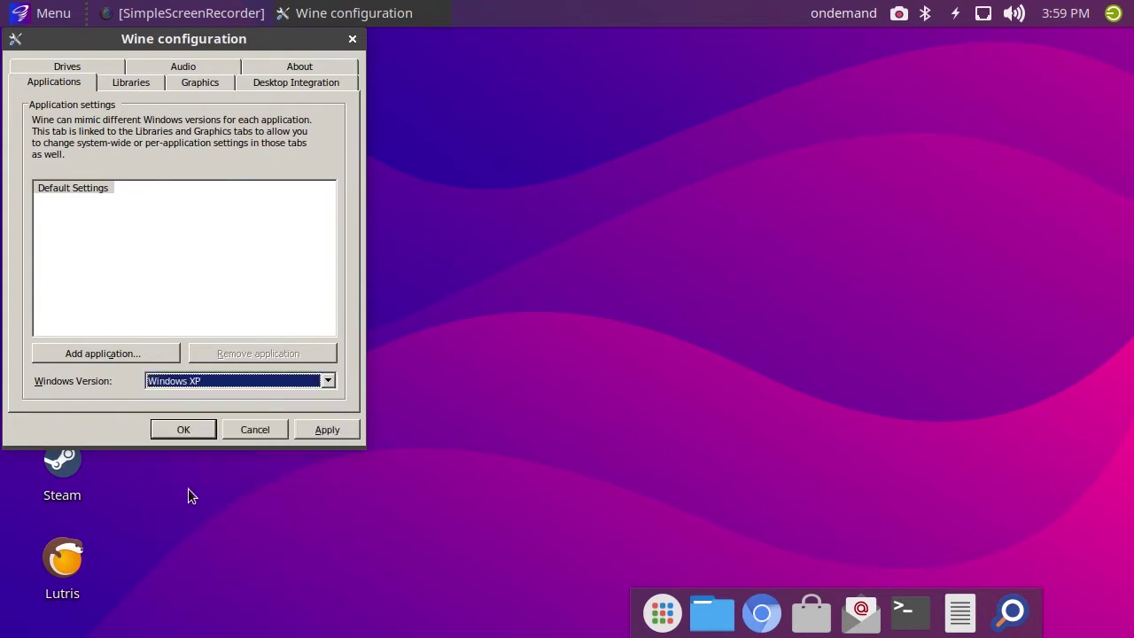
pyautogui.click(332, 431)
pyautogui.click(182, 431)
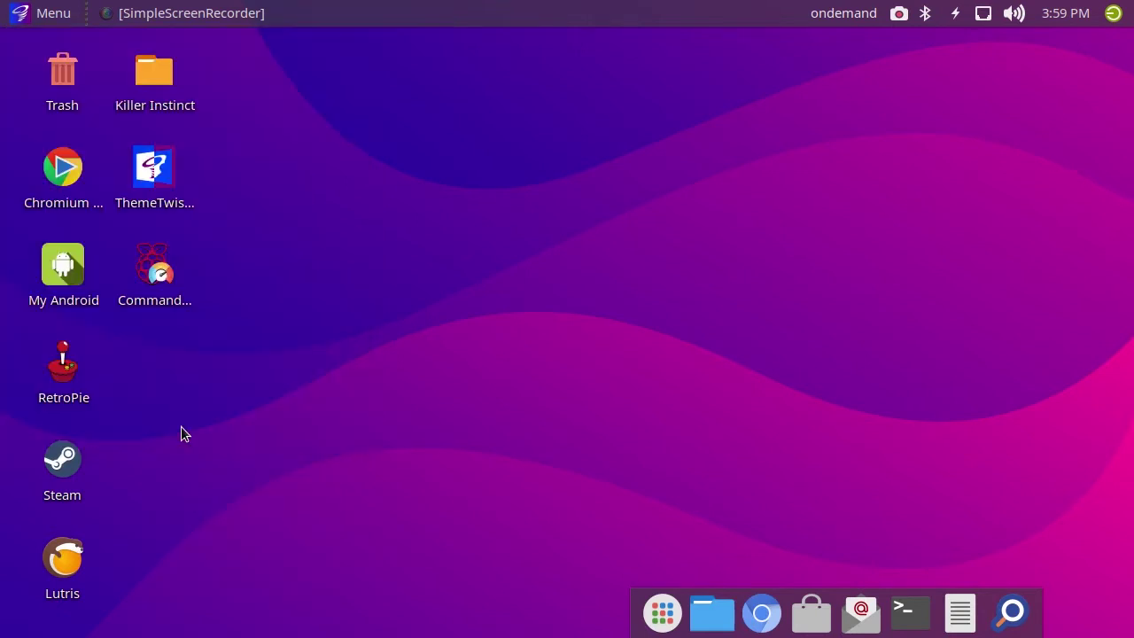
# Install the Visual C++ 6 runtime from a terminal with "winetricks vcrun6", accept its licence agreement, and close the terminal
pyautogui.click(918, 620)
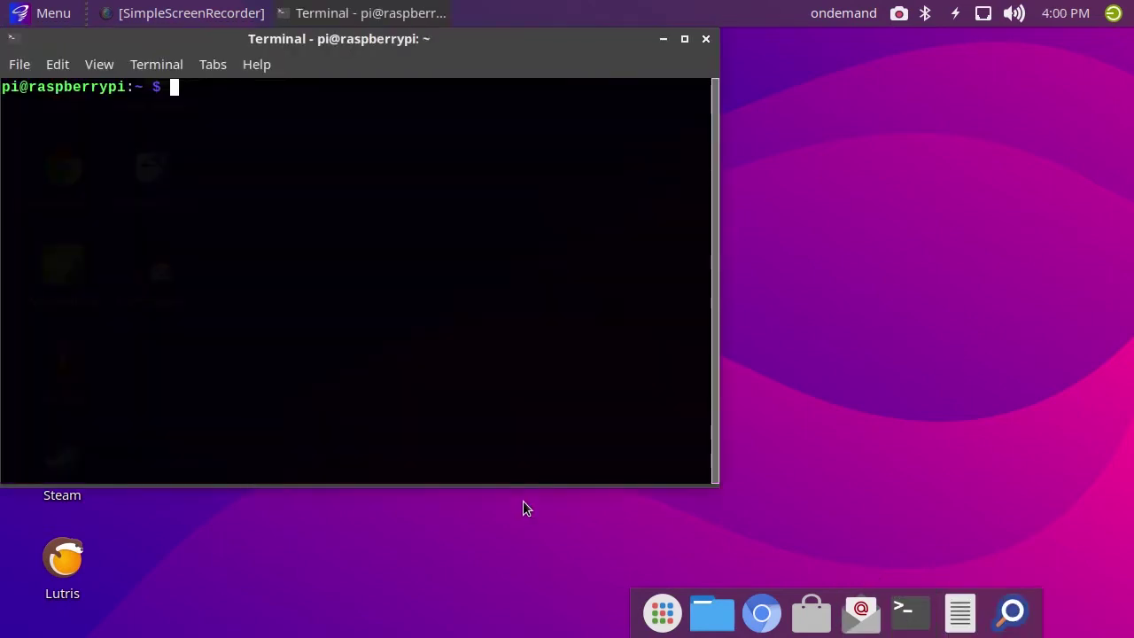
pyautogui.write('winetricks')
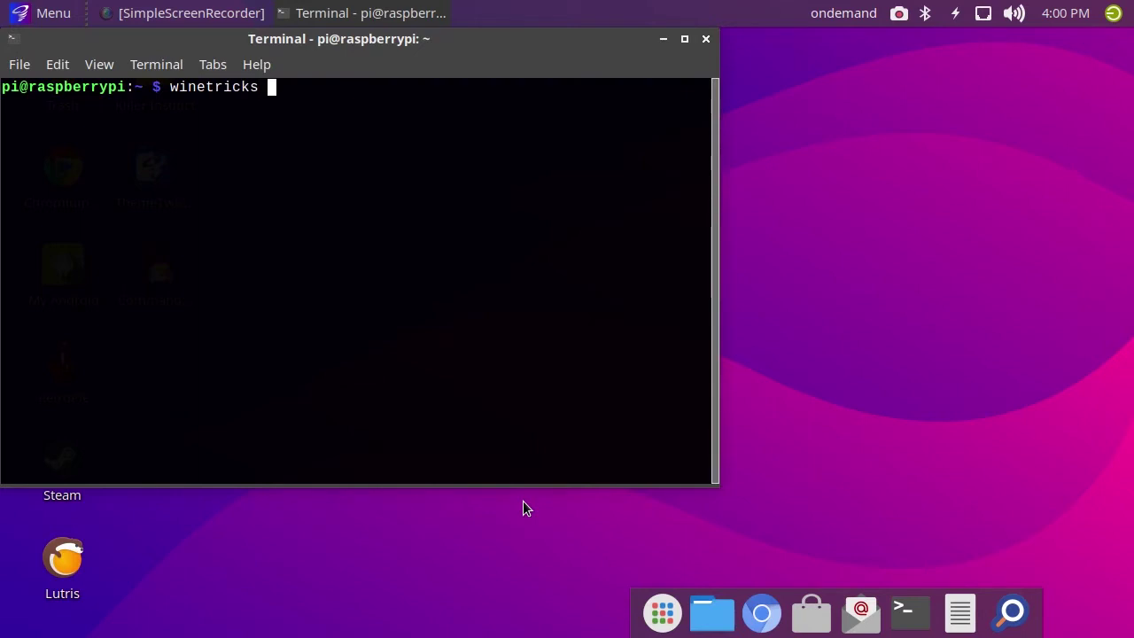
pyautogui.write(' vcrun6')
pyautogui.press('Return')
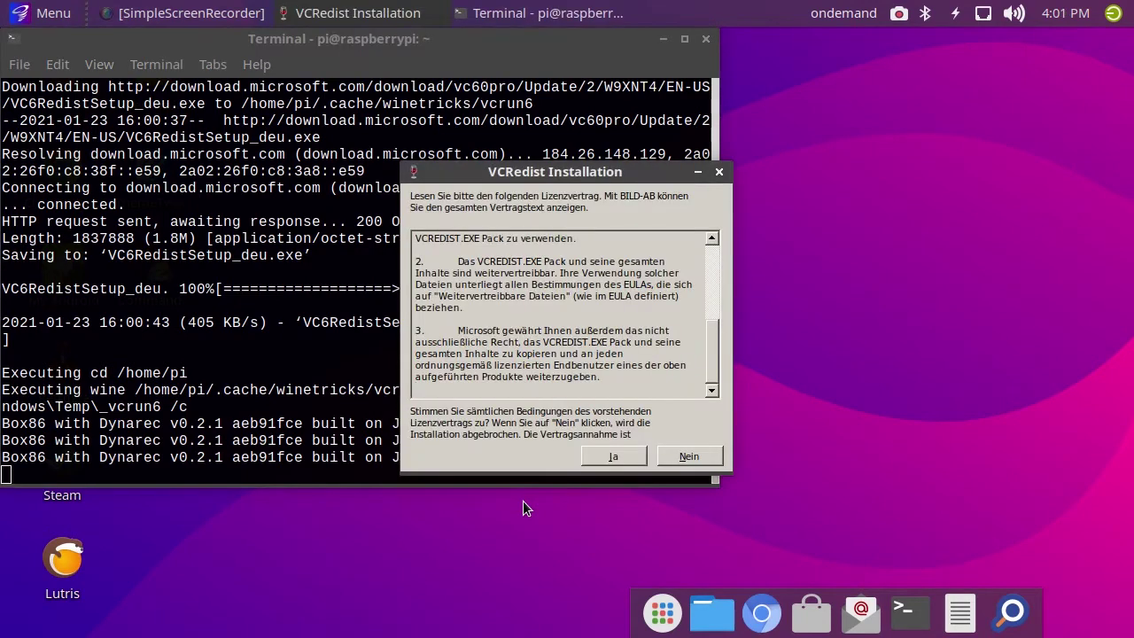
pyautogui.click(612, 455)
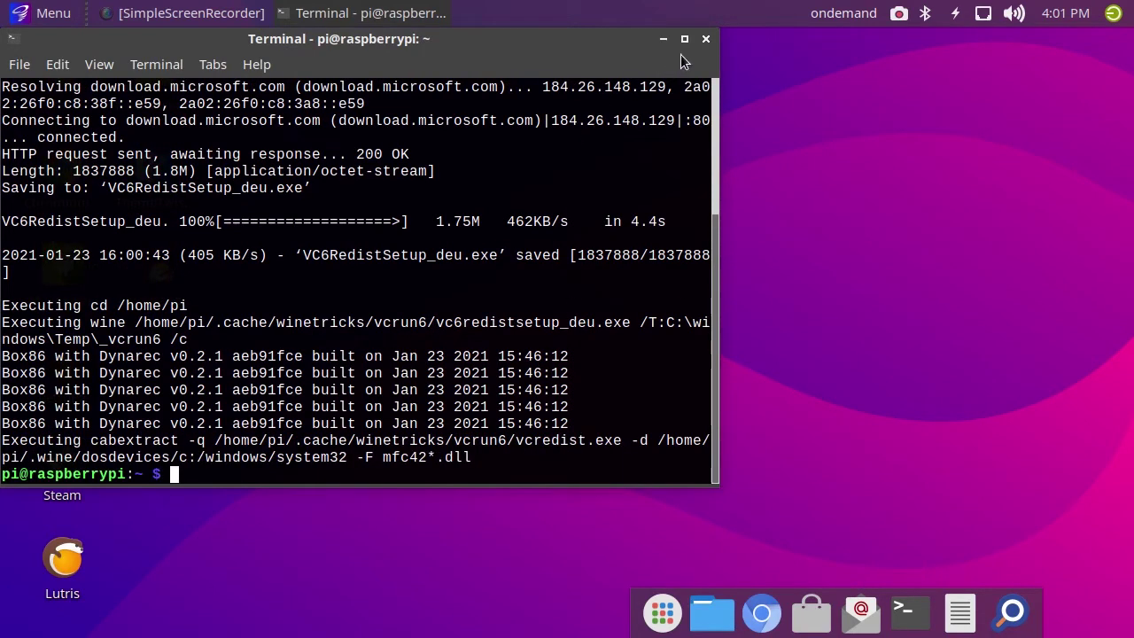
pyautogui.click(705, 40)
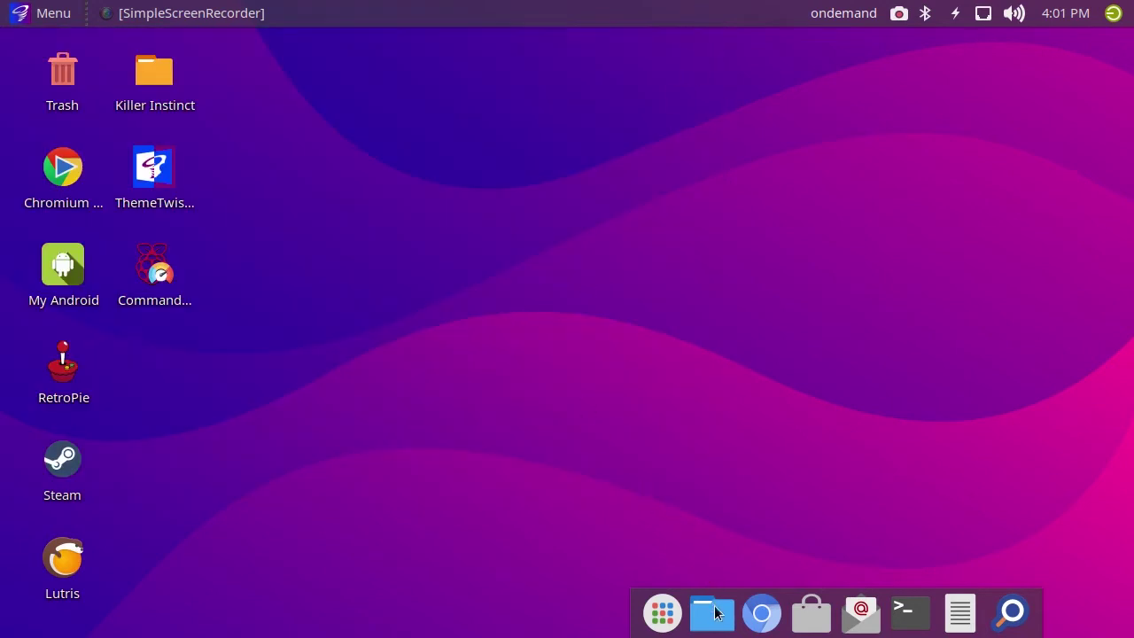
# Start the Wine desktop, disable the "Xbox 360 Wireless Receiver (XBOX) (event)" joystick in its game controller settings, and exit the Wine desktop
pyautogui.click(27, 13)
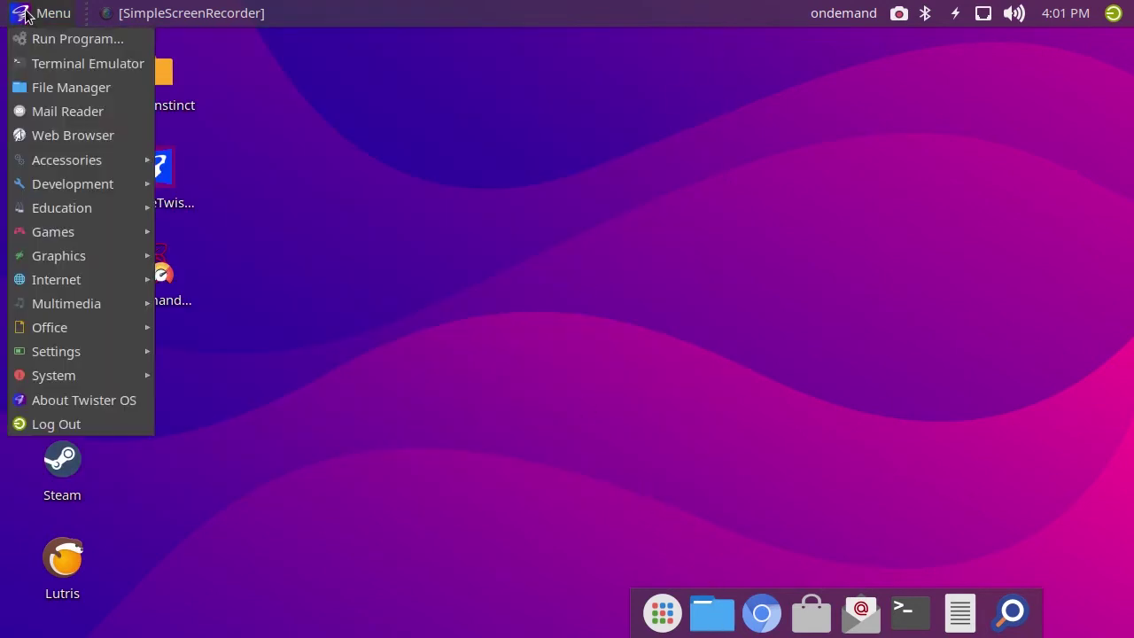
pyautogui.moveTo(103, 230)
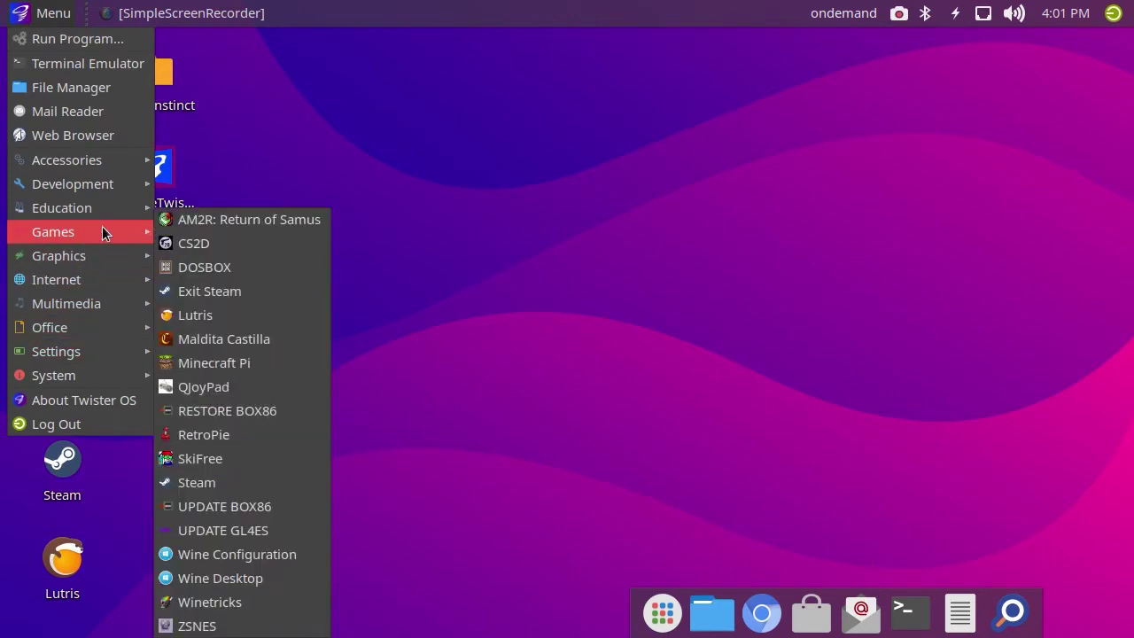
pyautogui.click(256, 581)
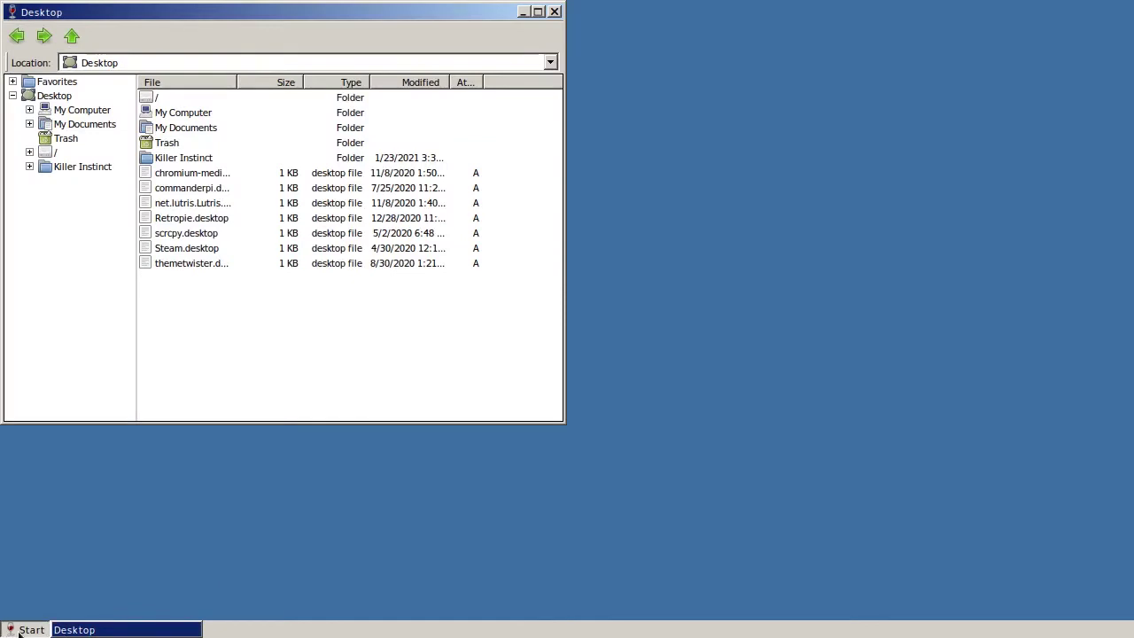
pyautogui.click(19, 633)
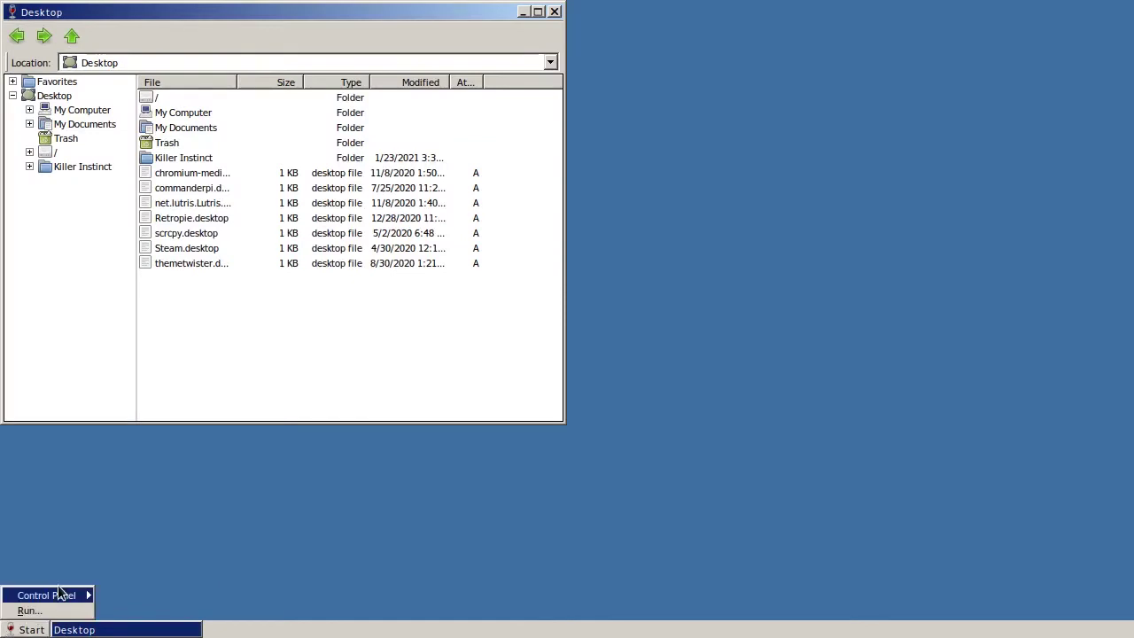
pyautogui.moveTo(68, 593)
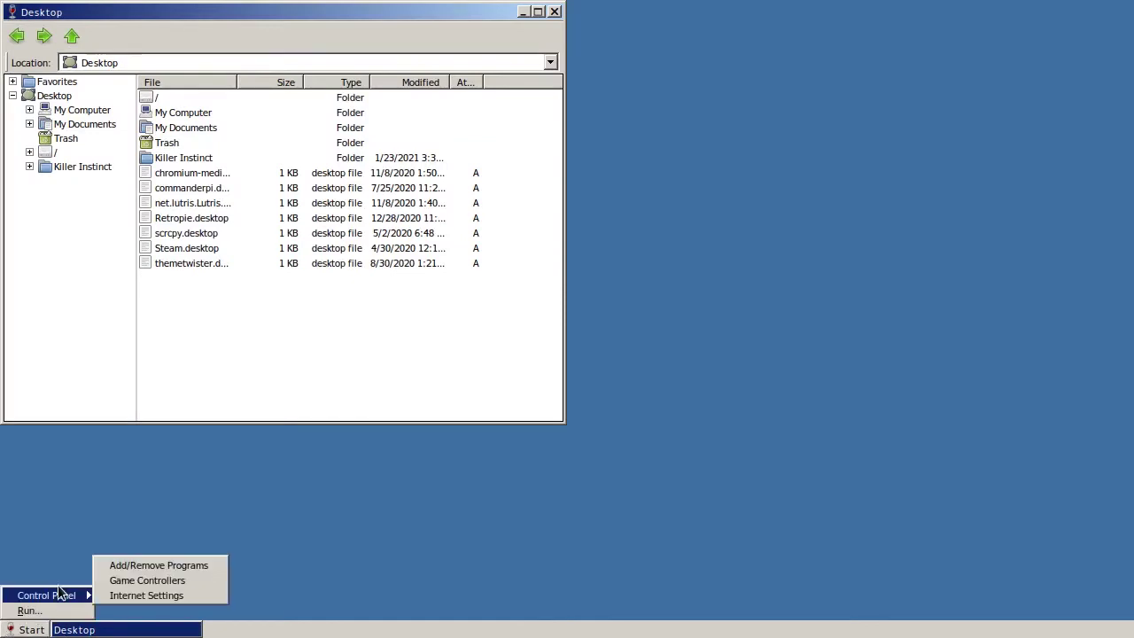
pyautogui.click(123, 582)
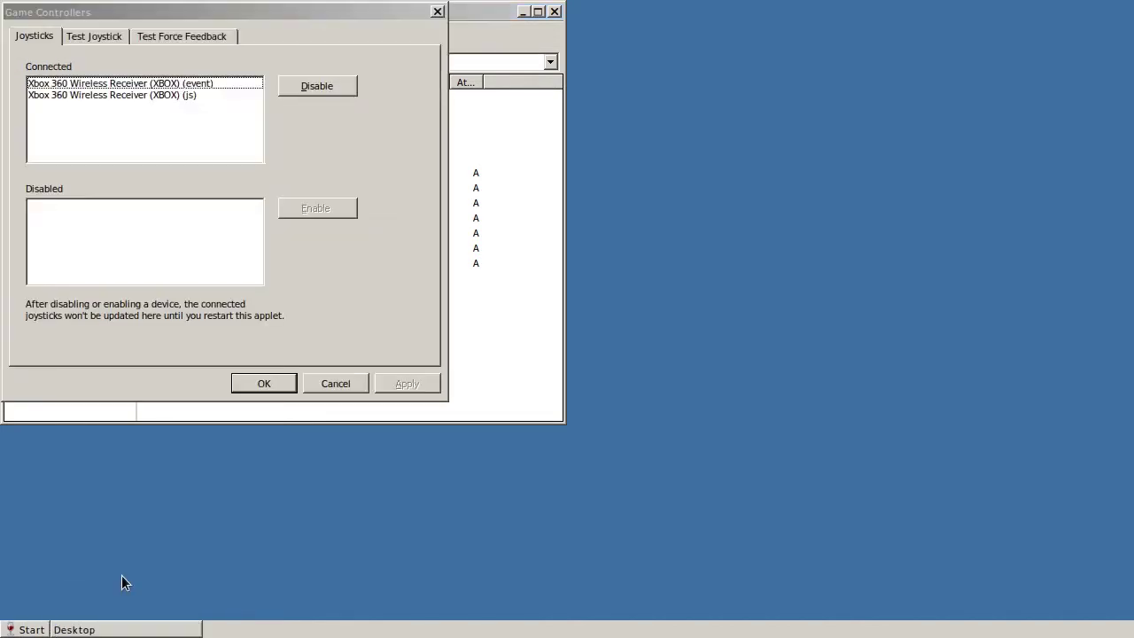
pyautogui.click(231, 82)
pyautogui.click(297, 90)
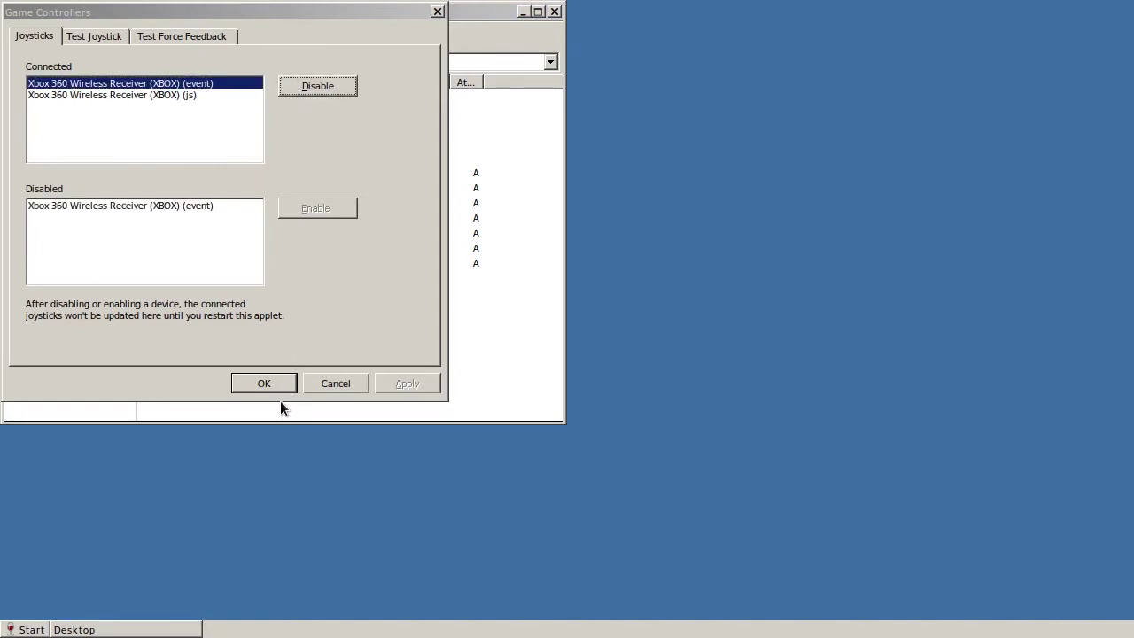
pyautogui.click(263, 386)
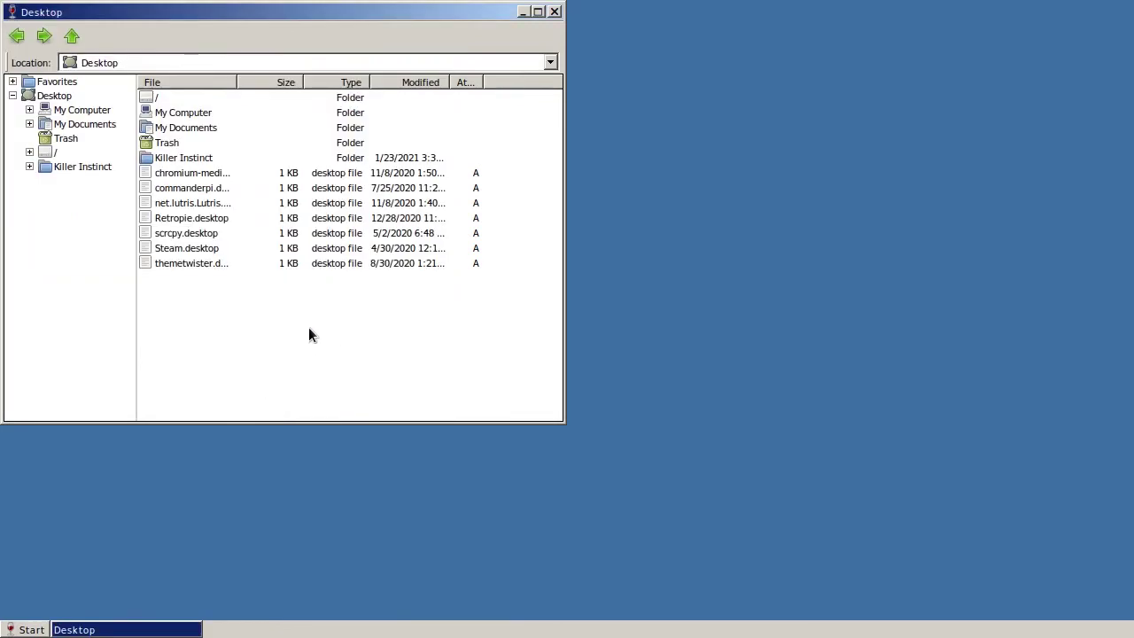
pyautogui.click(555, 12)
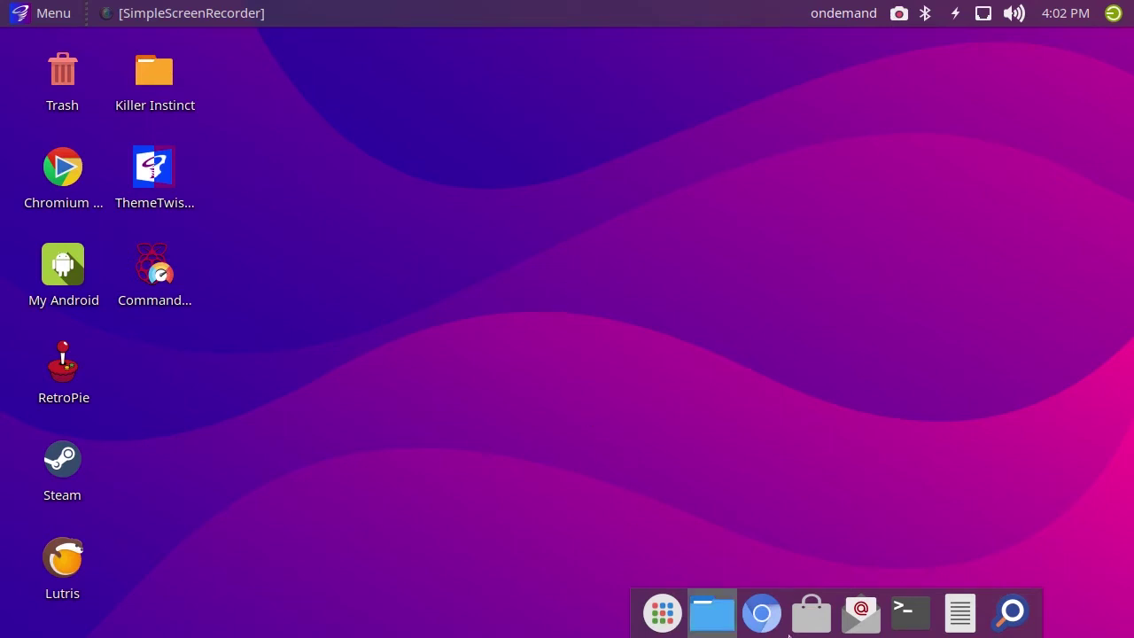
# Open the home folder in the file manager, show its hidden files, and move the window clear of the desktop icons
pyautogui.click(700, 629)
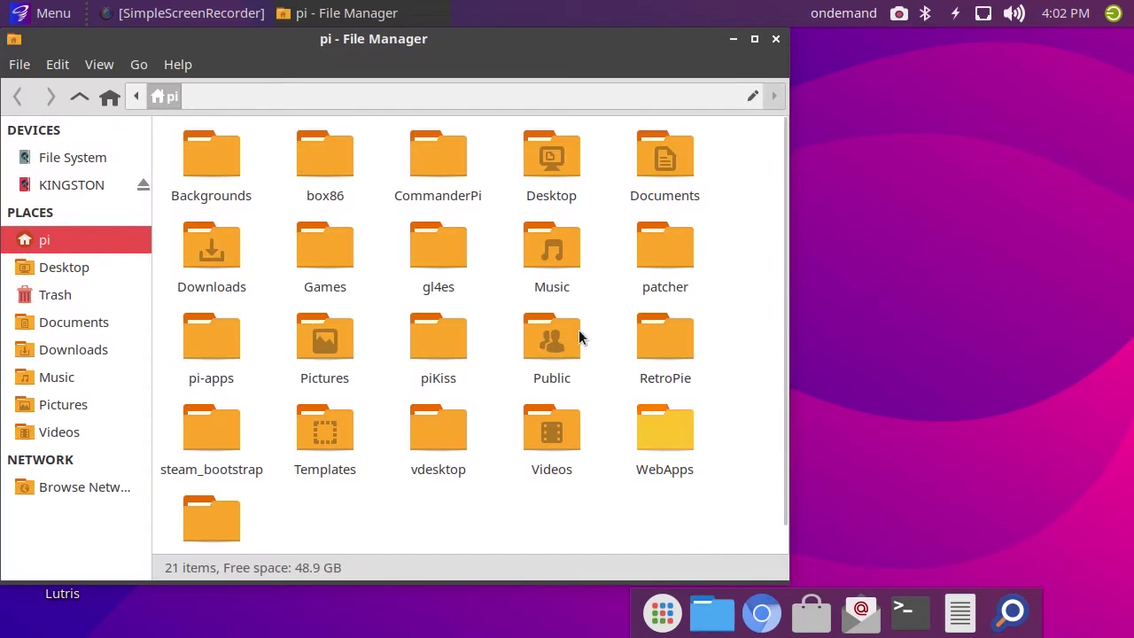
pyautogui.click(100, 66)
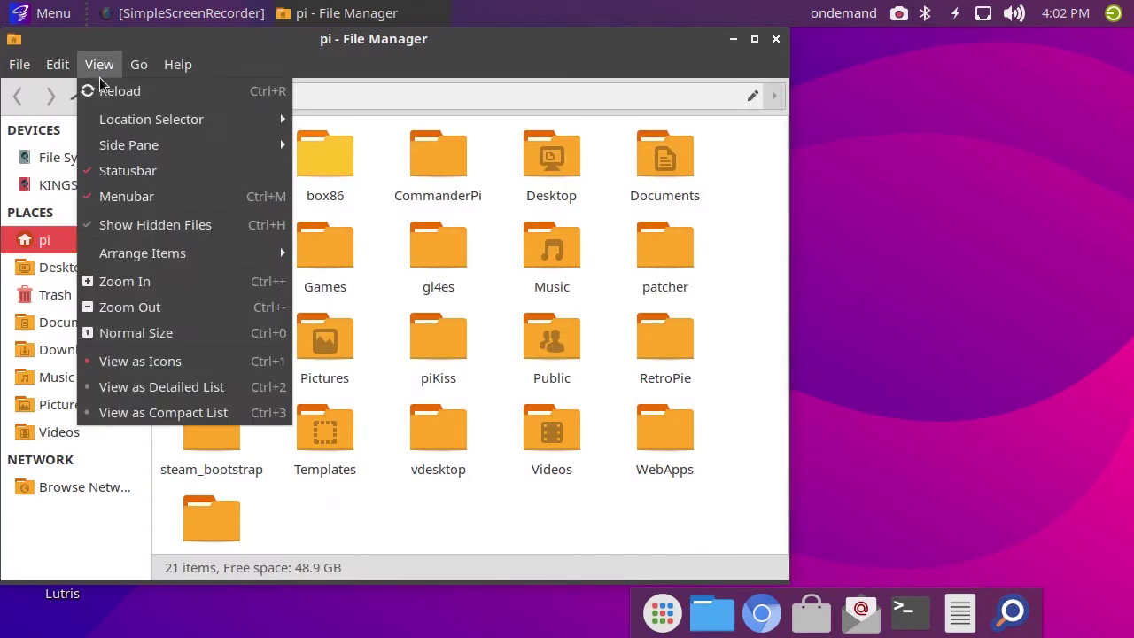
pyautogui.click(160, 226)
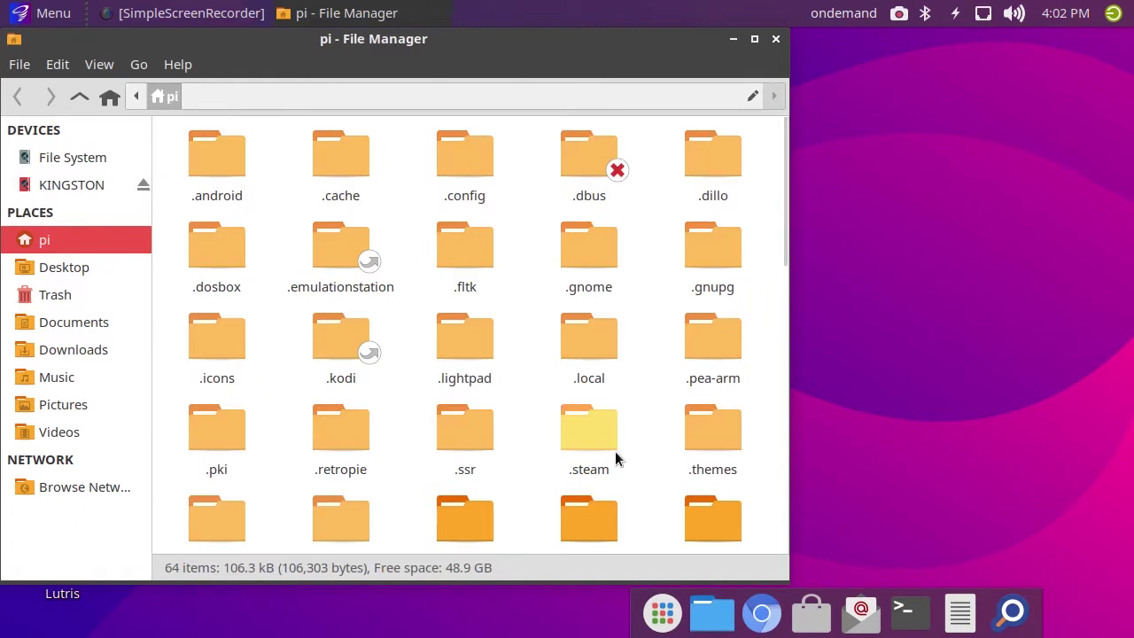
pyautogui.scroll(-1, 615, 451)
pyautogui.moveTo(394, 51); pyautogui.dragTo(1130, 68)
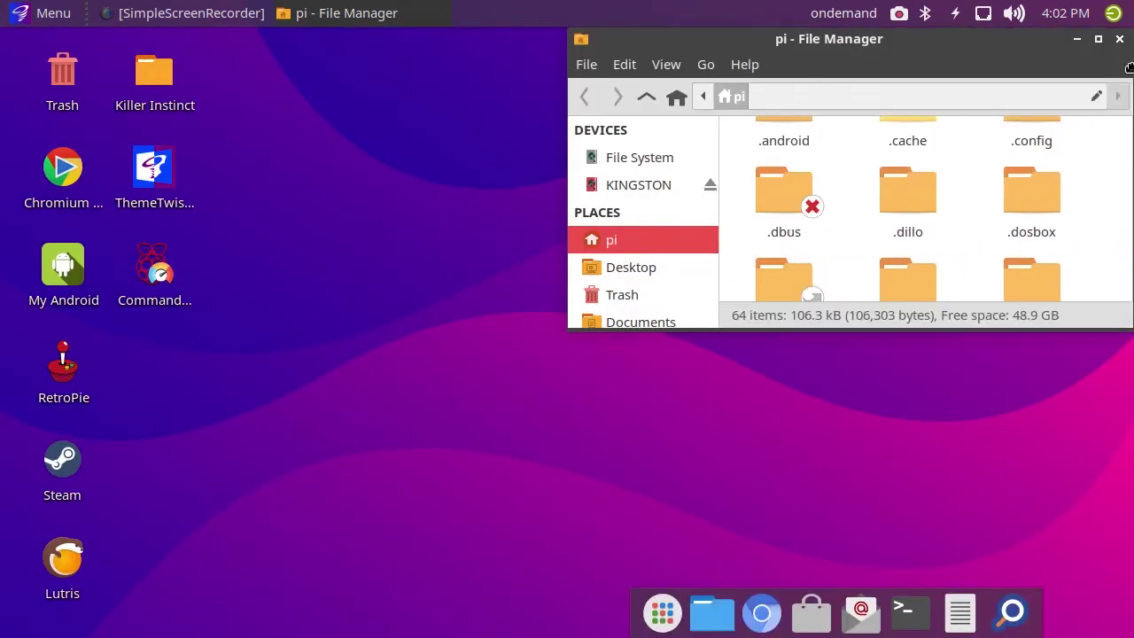
pyautogui.moveTo(932, 55); pyautogui.dragTo(937, 51)
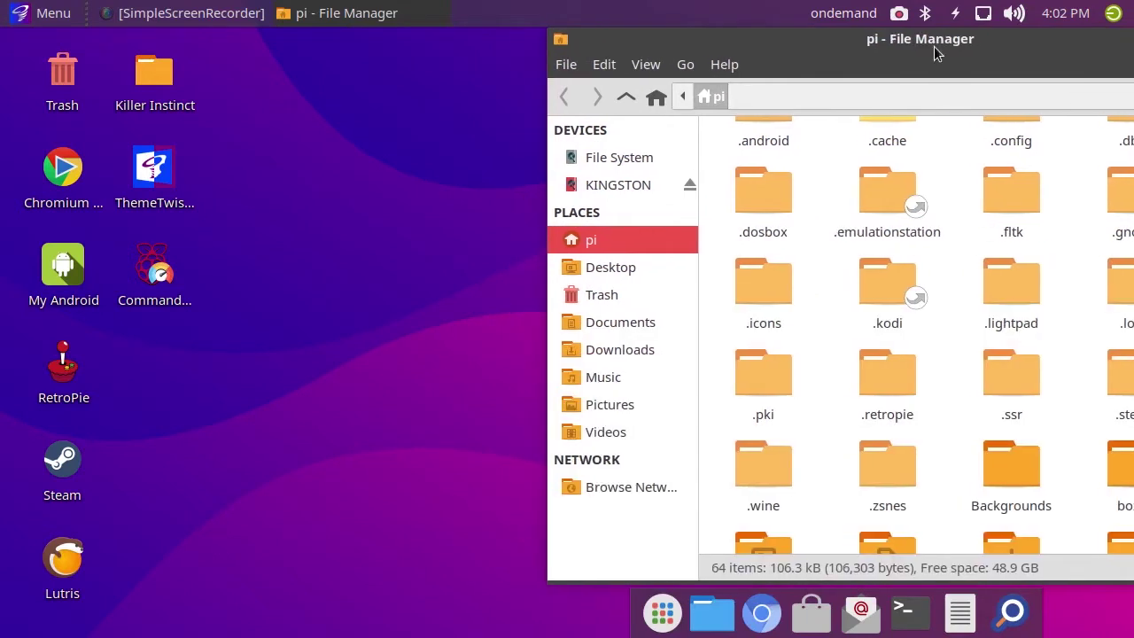
# View the contents of the Killer Instinct folder on the desktop and close its window
pyautogui.click(151, 76)
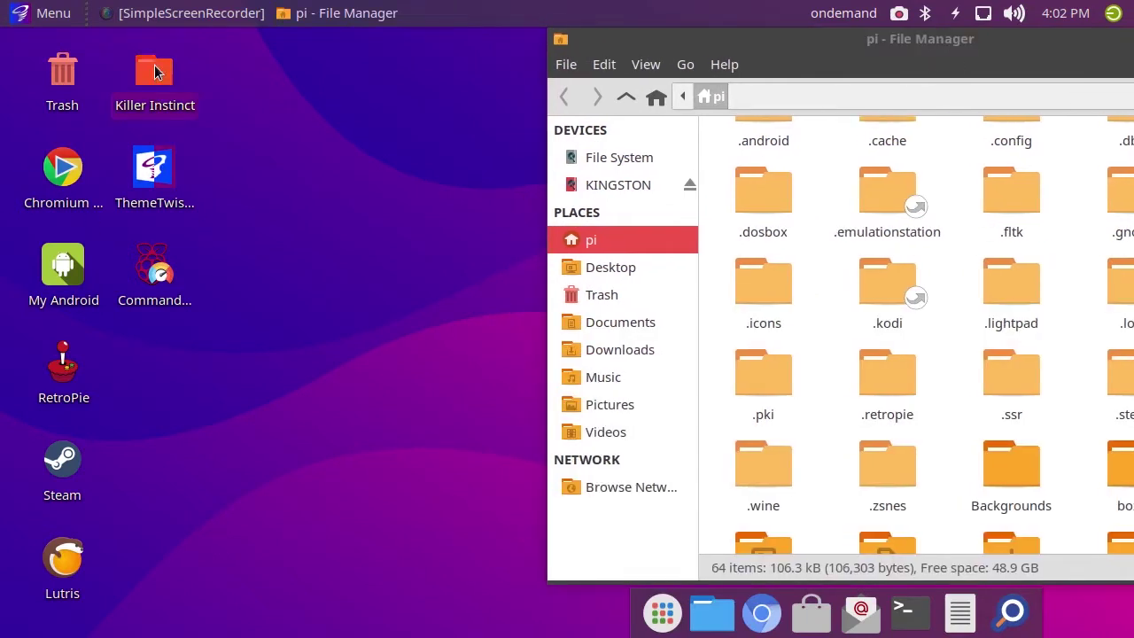
pyautogui.doubleClick(151, 77)
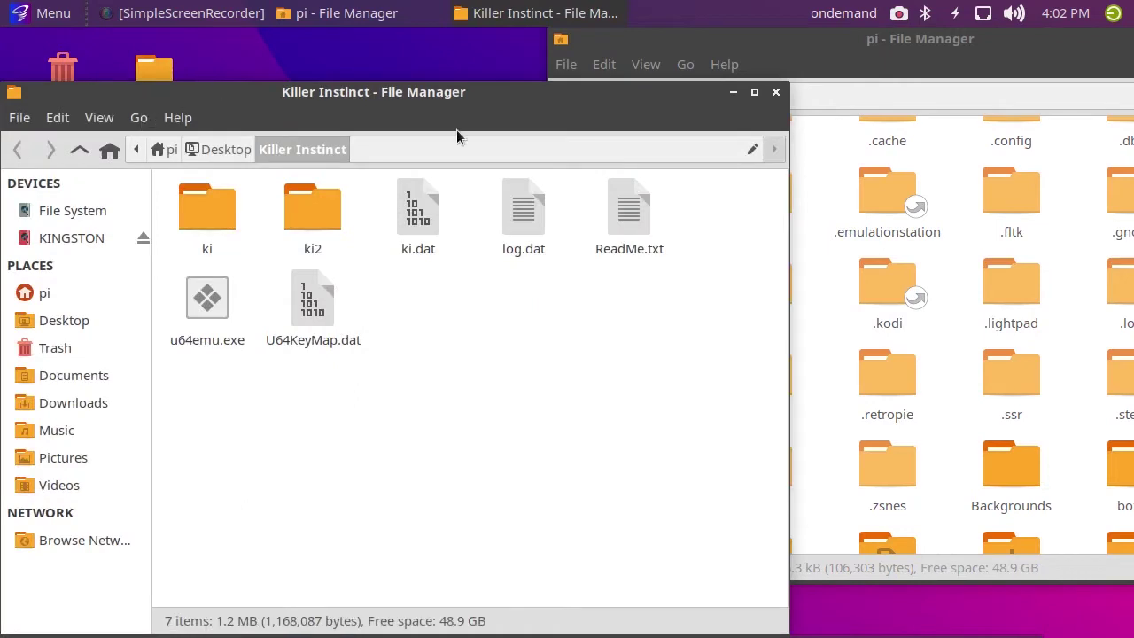
pyautogui.click(775, 94)
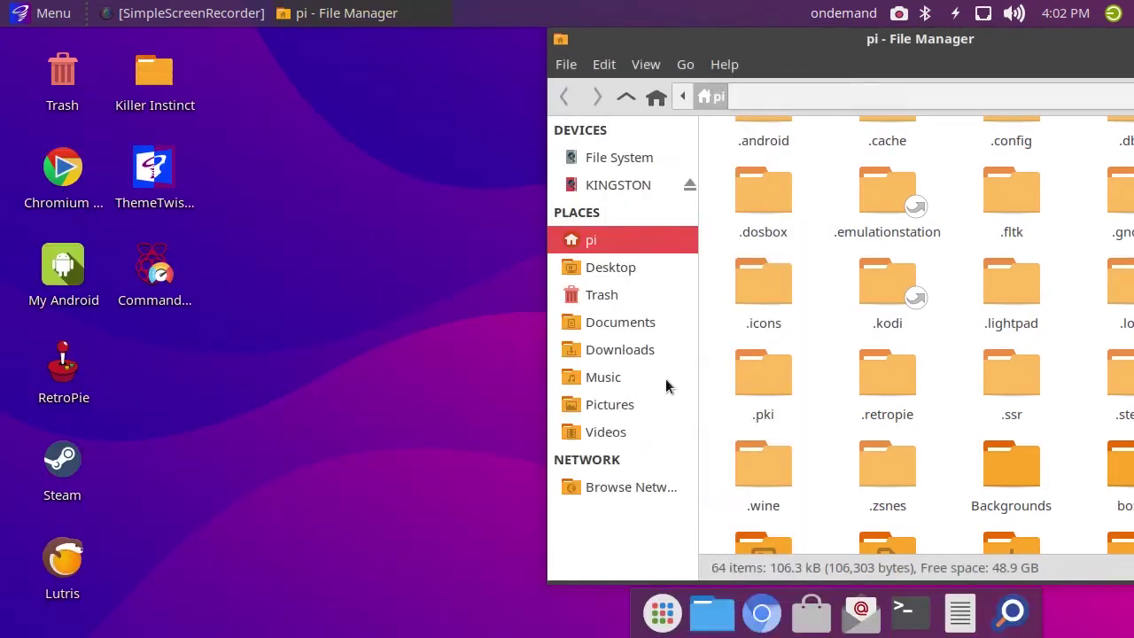
# Move the Killer Instinct folder from the desktop into .wine/drive_c/Program Files in the home folder, and close the file manager
pyautogui.doubleClick(758, 470)
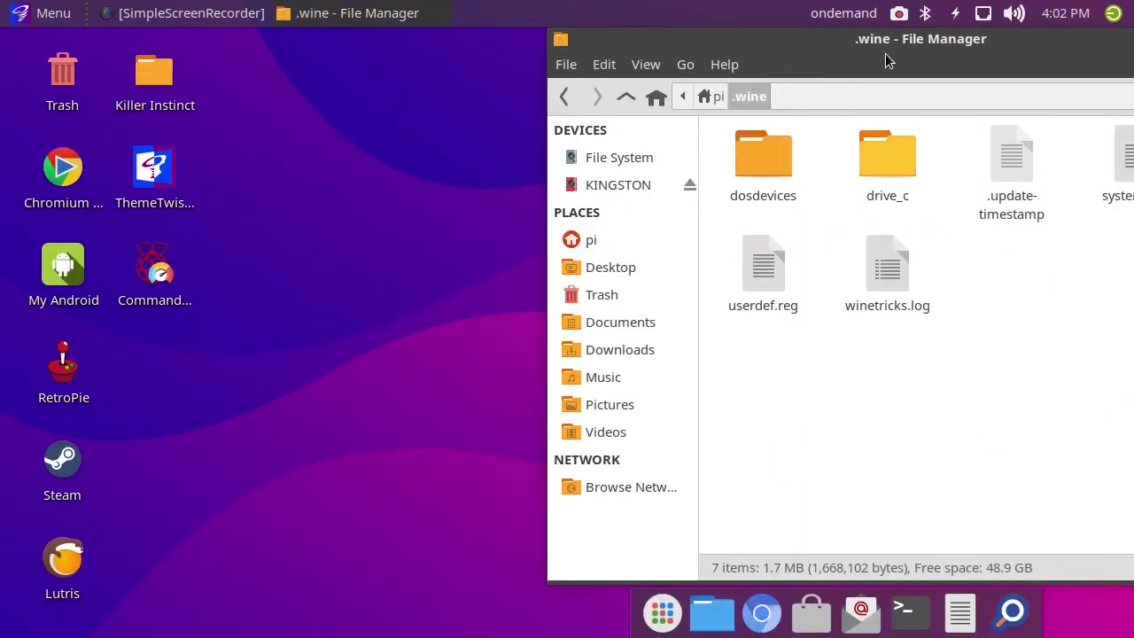
pyautogui.doubleClick(904, 159)
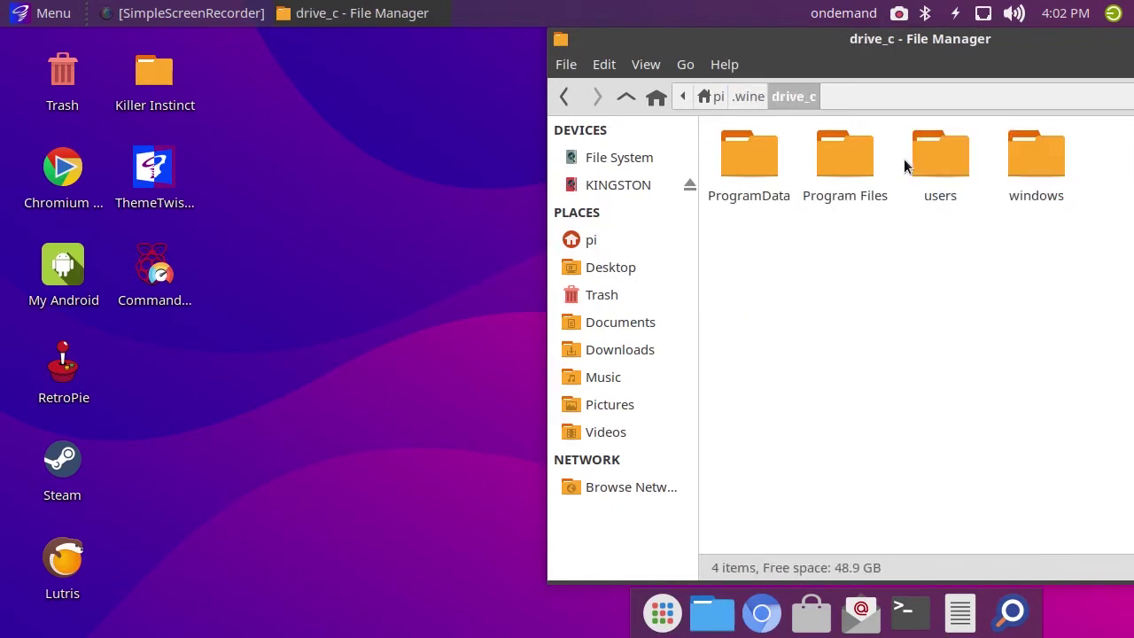
pyautogui.doubleClick(833, 151)
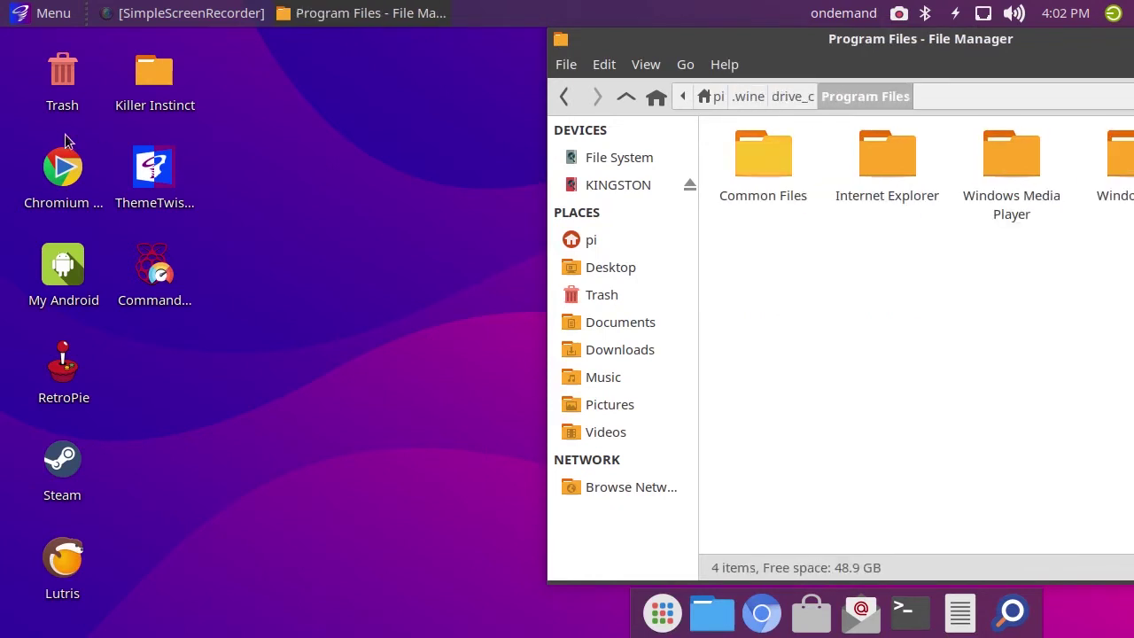
pyautogui.moveTo(158, 75); pyautogui.dragTo(812, 311)
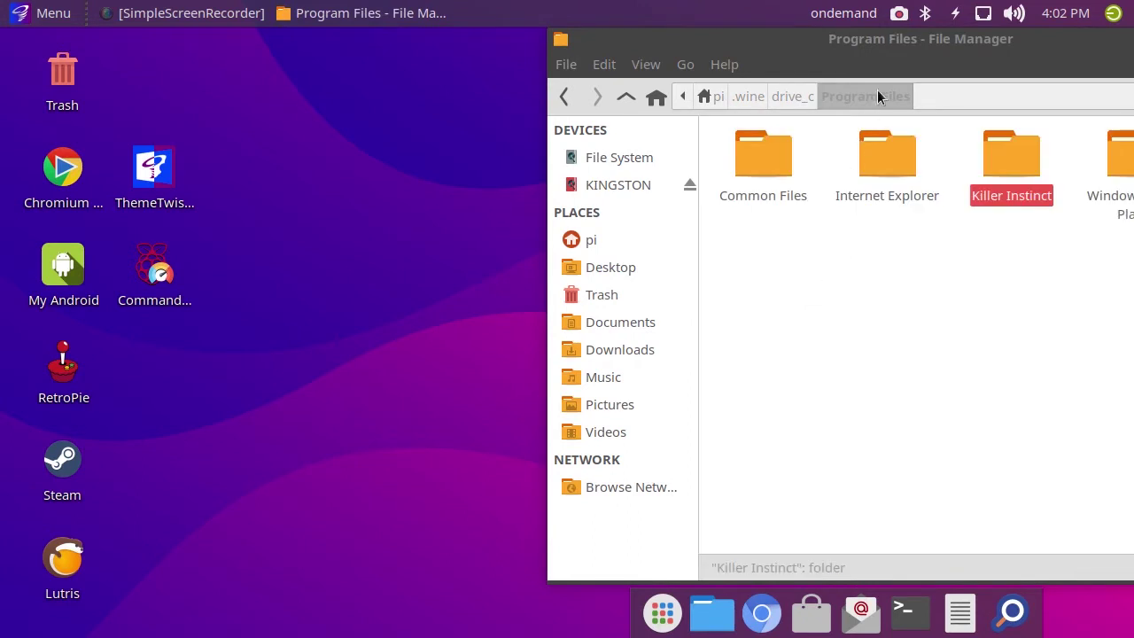
pyautogui.moveTo(891, 39); pyautogui.dragTo(567, 64)
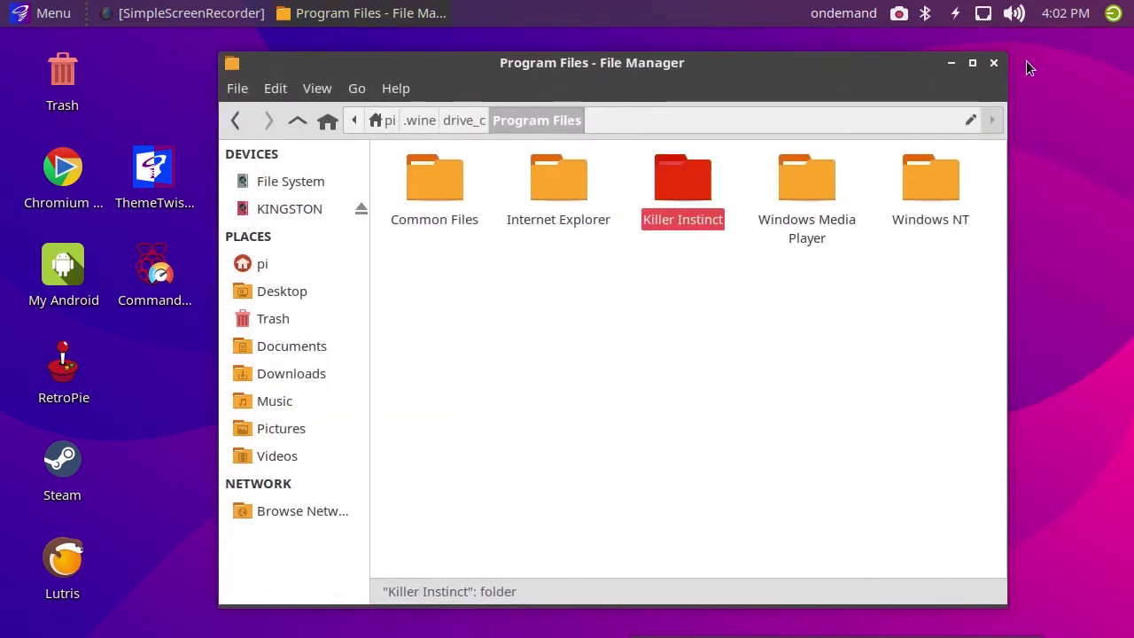
pyautogui.click(994, 64)
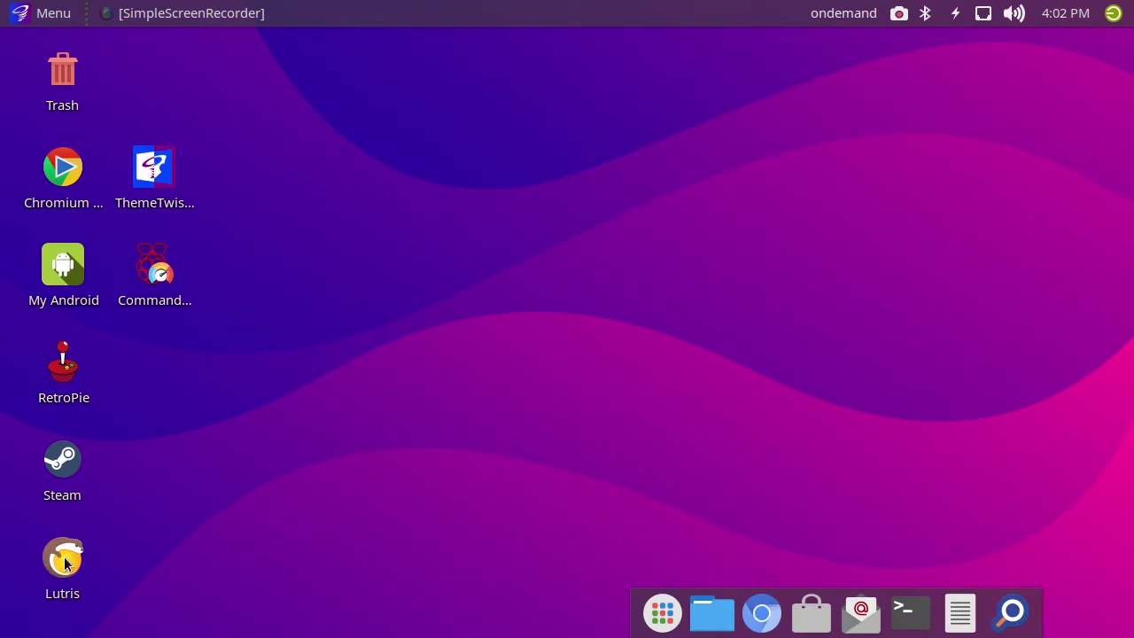
# Start Lutris and add a new game named "killer instinct" with the Wine (Runs Windows games) runner
pyautogui.moveTo(66, 563)
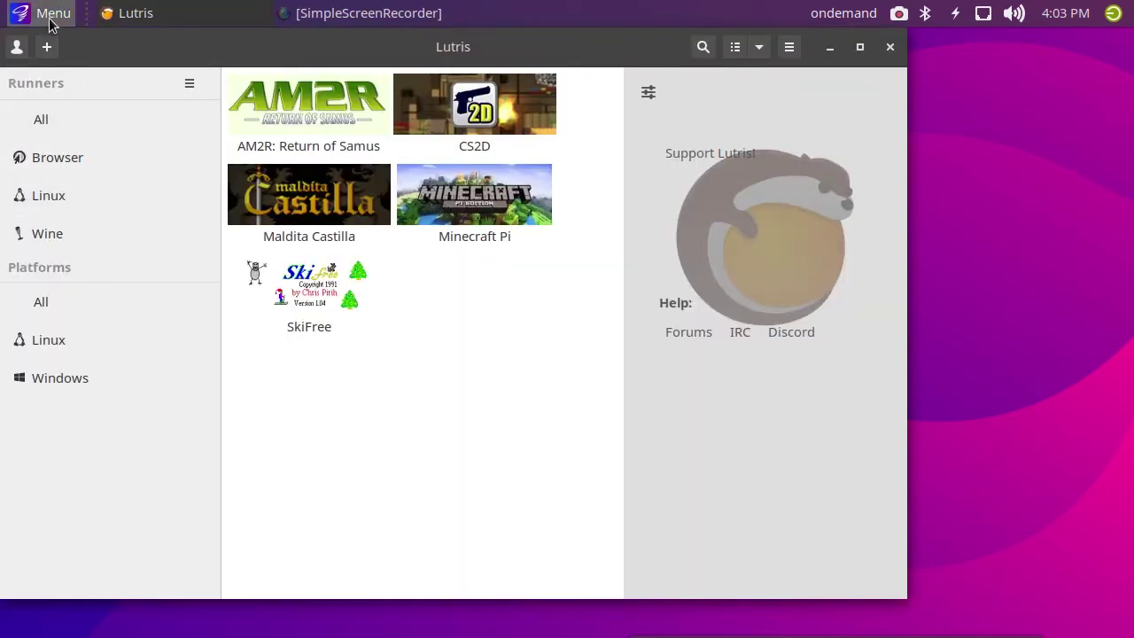
pyautogui.click(49, 46)
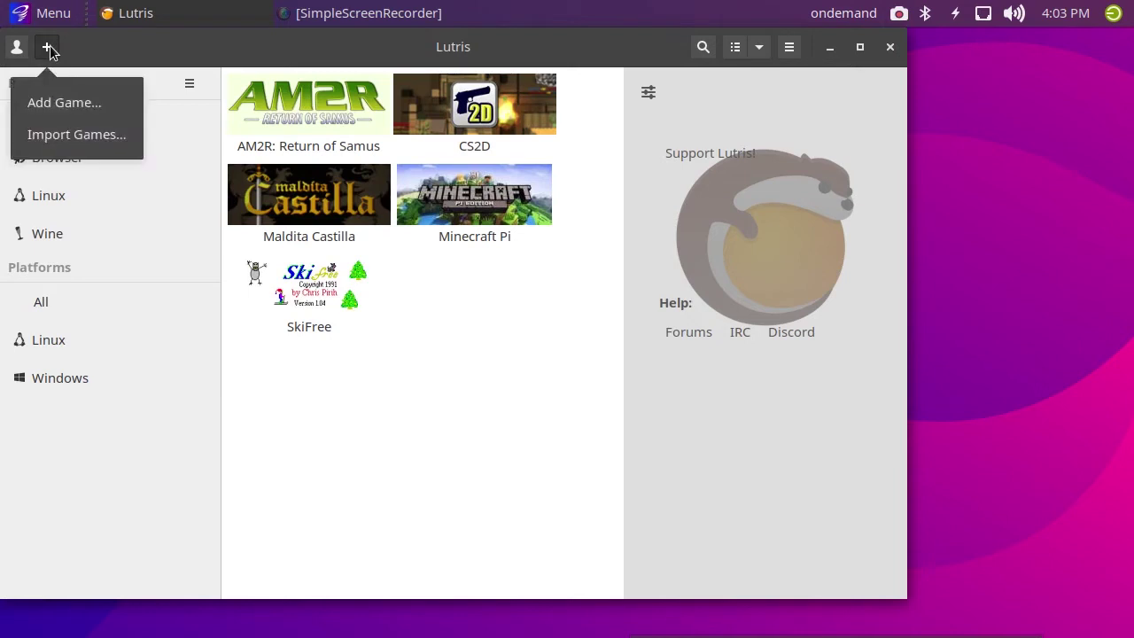
pyautogui.click(49, 103)
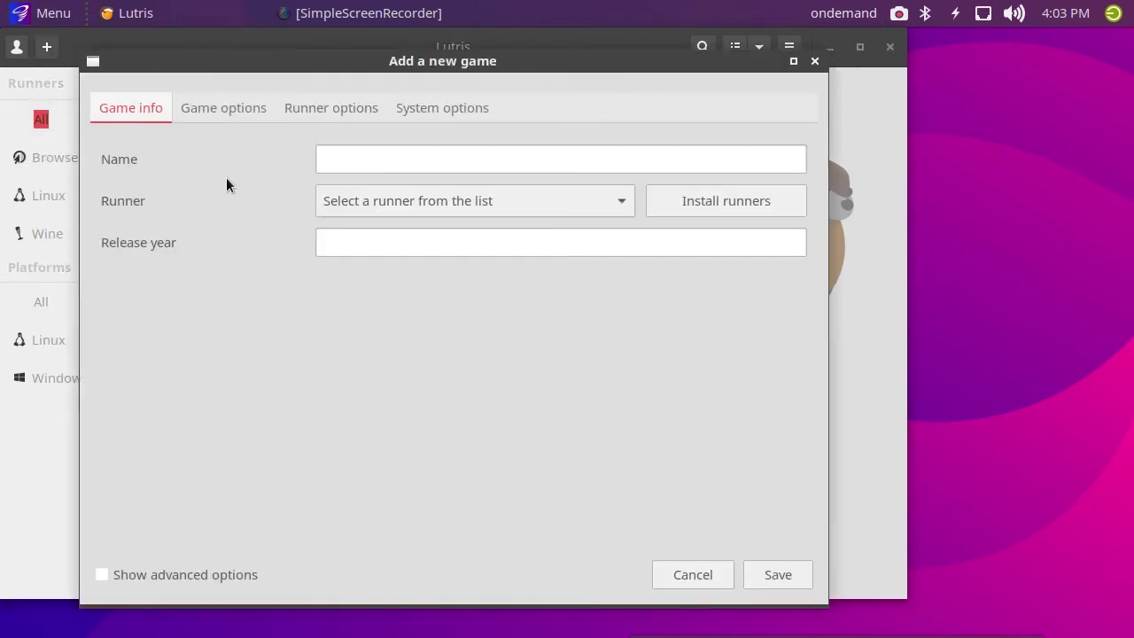
pyautogui.click(488, 154)
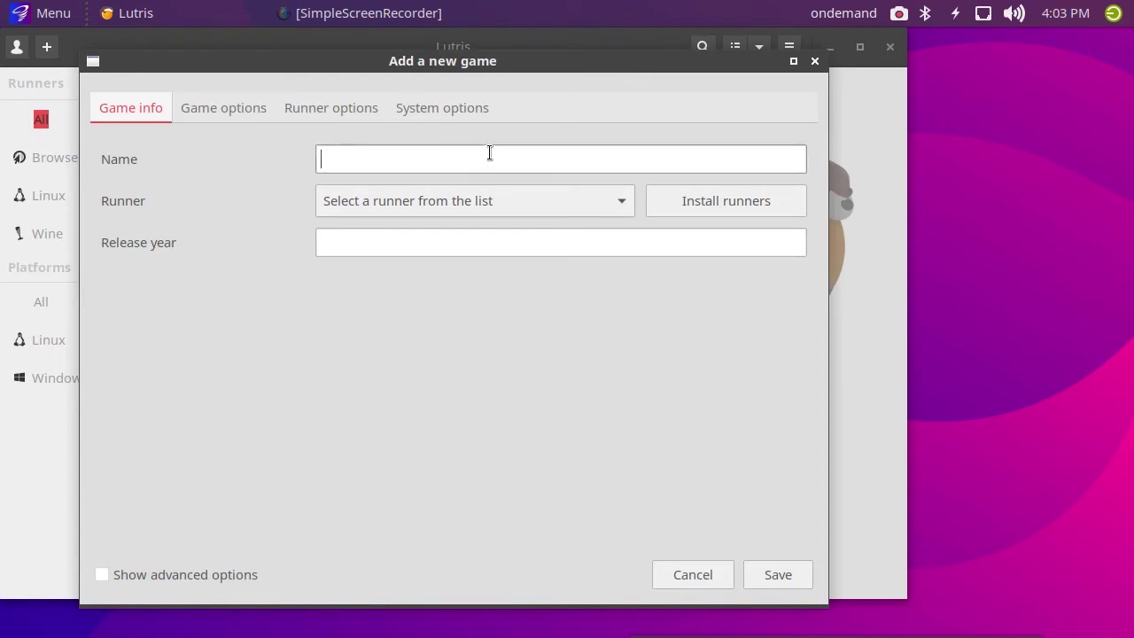
pyautogui.write('killer instinct')
pyautogui.click(546, 206)
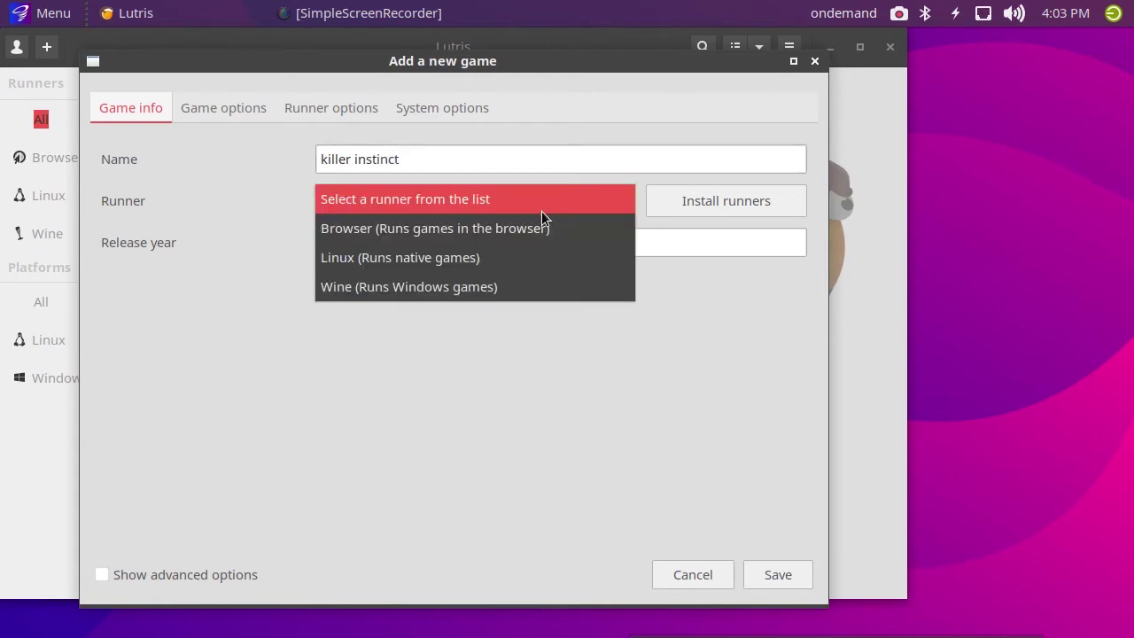
pyautogui.click(398, 288)
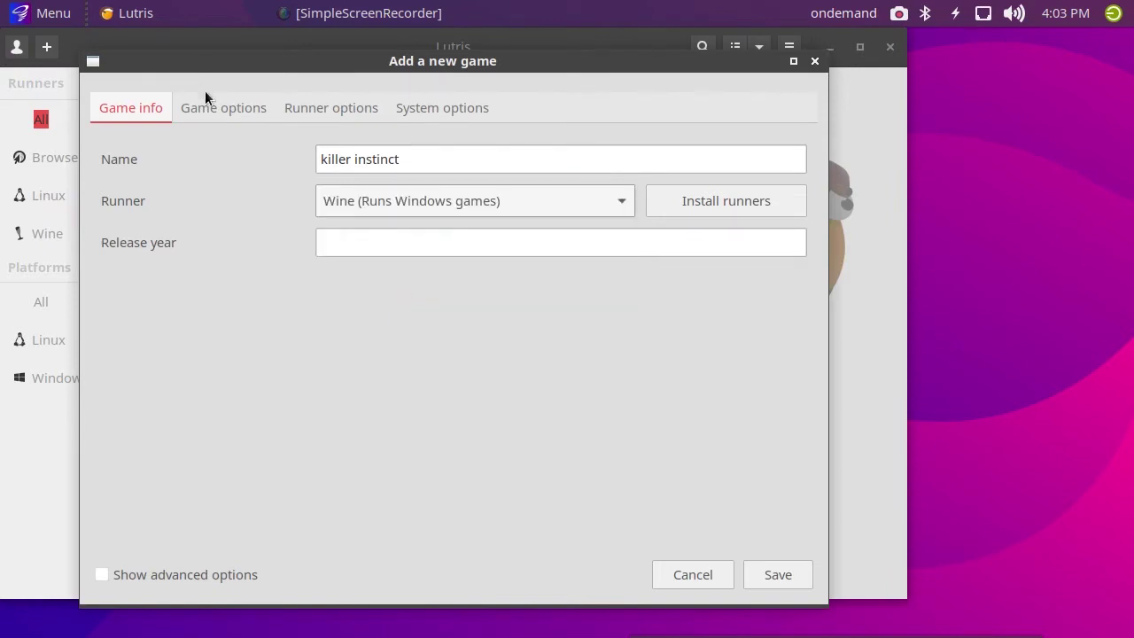
# Set the new game's executable to u64emu.exe in .wine/drive_c/Program Files/Killer Instinct and save the game
pyautogui.click(223, 106)
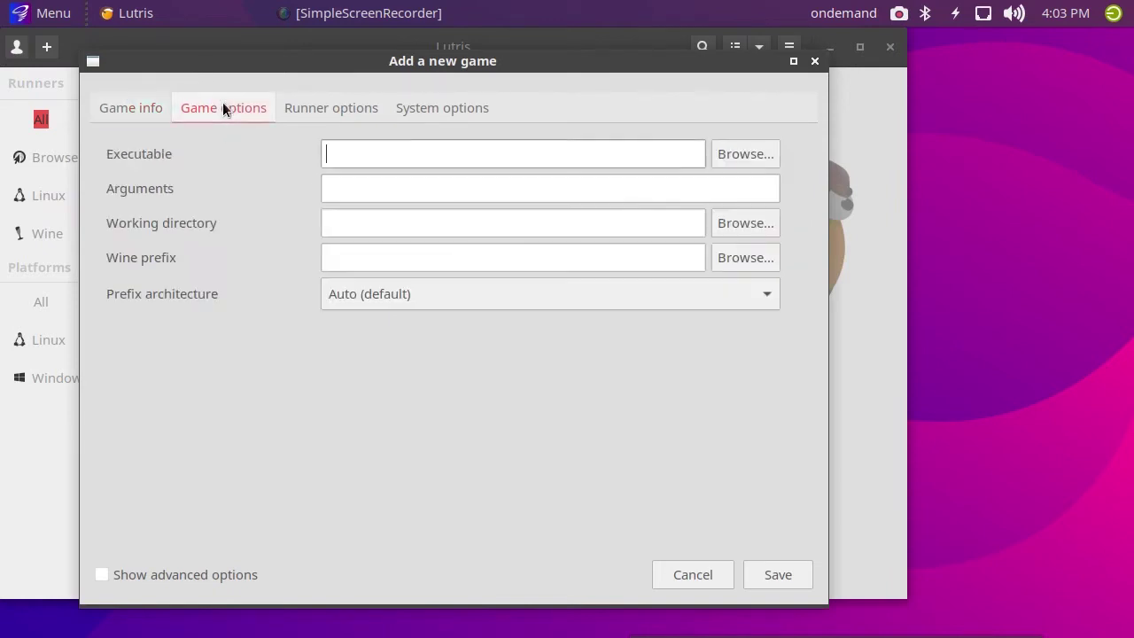
pyautogui.click(741, 157)
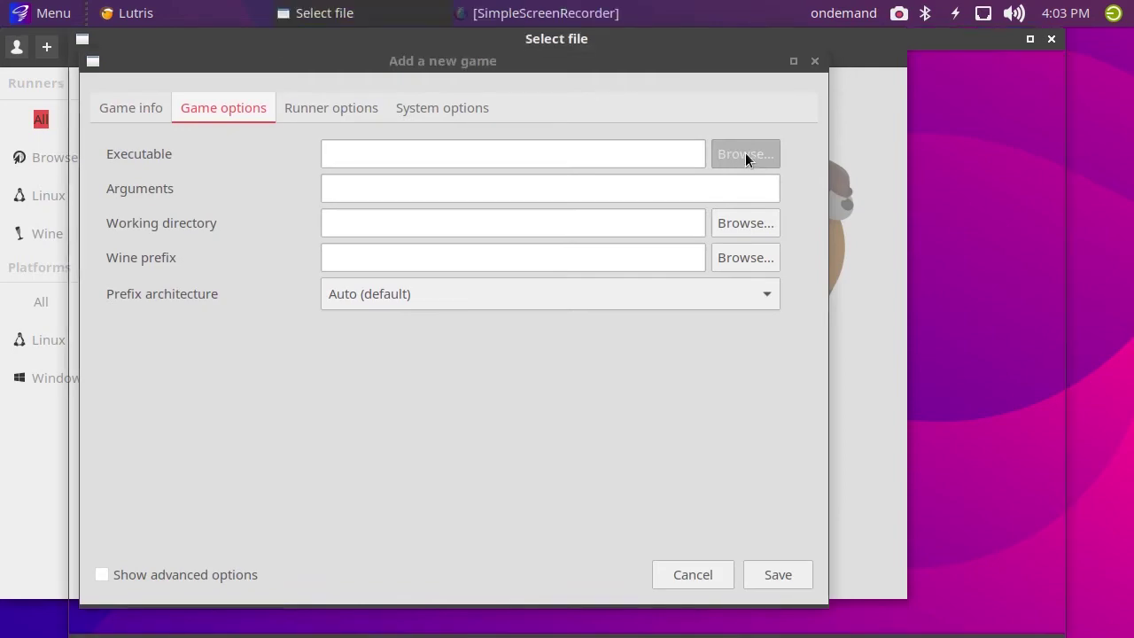
pyautogui.scroll(-5, 332, 345)
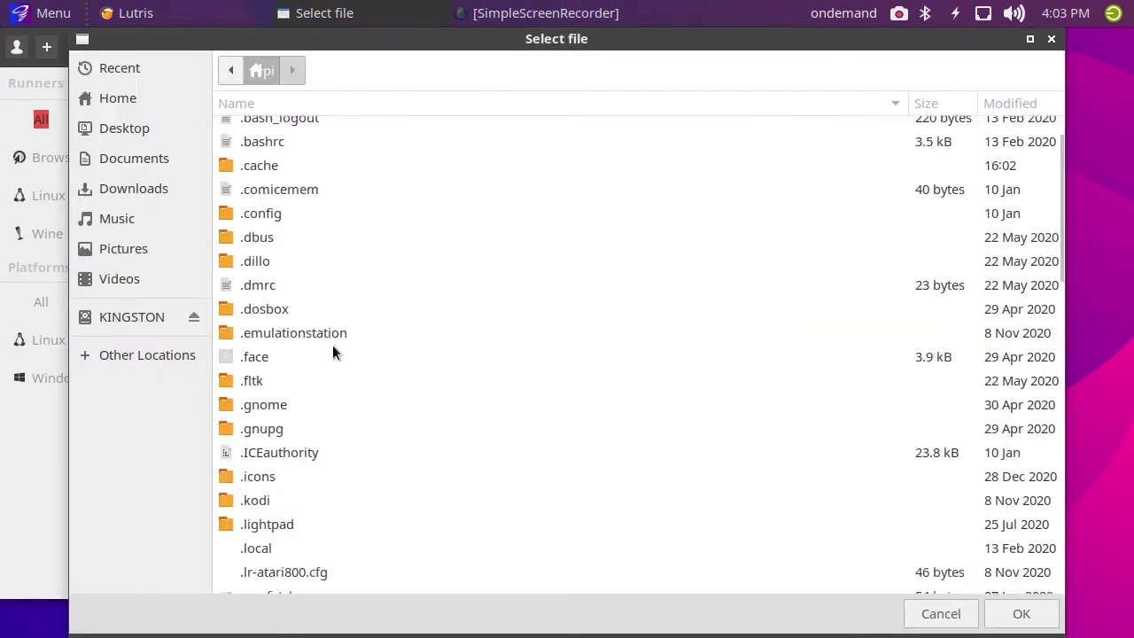
pyautogui.scroll(-4, 338, 341)
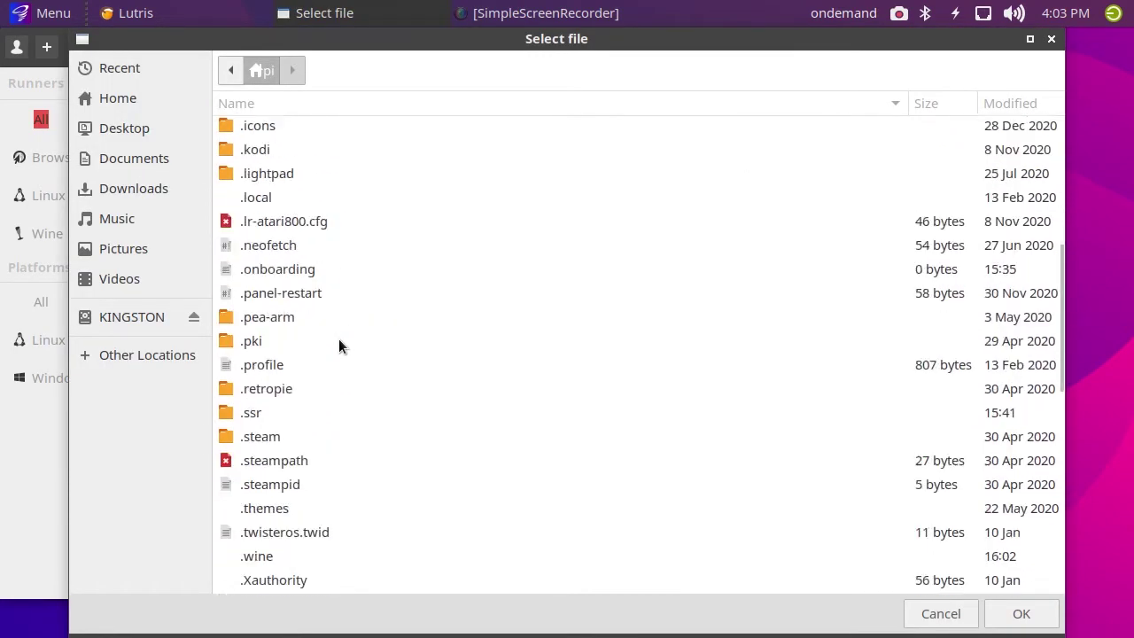
pyautogui.doubleClick(246, 443)
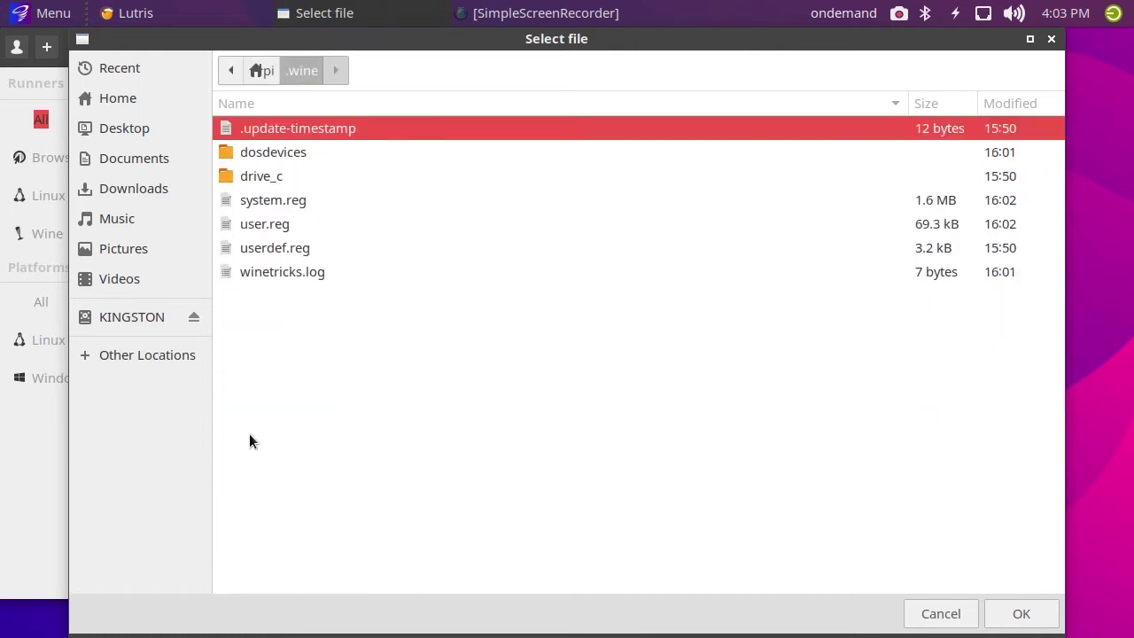
pyautogui.doubleClick(273, 180)
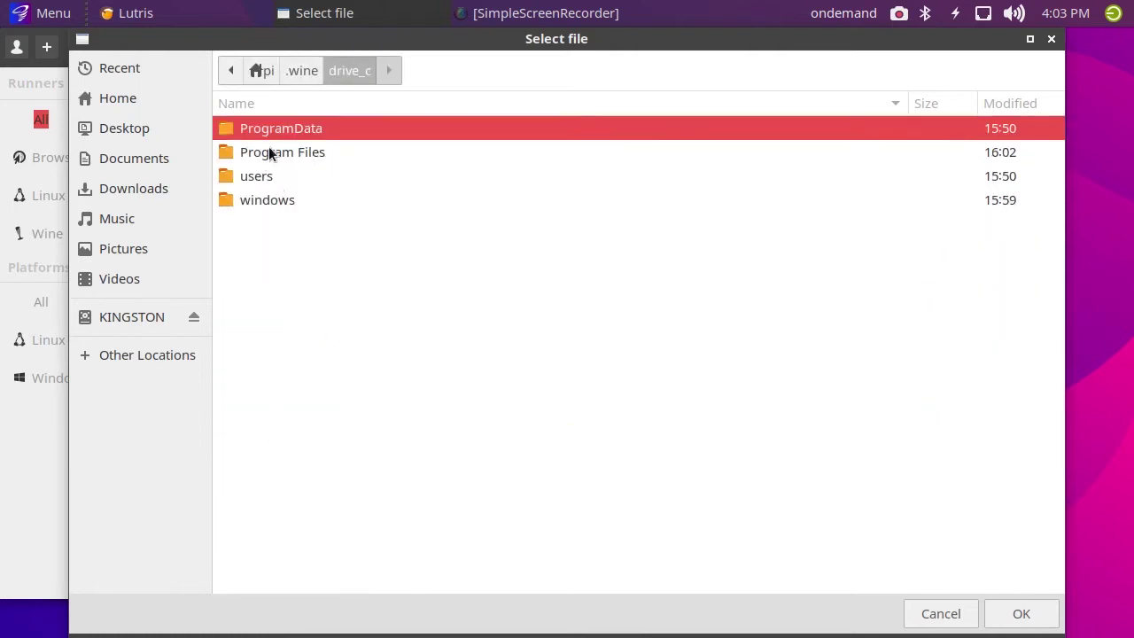
pyautogui.doubleClick(269, 153)
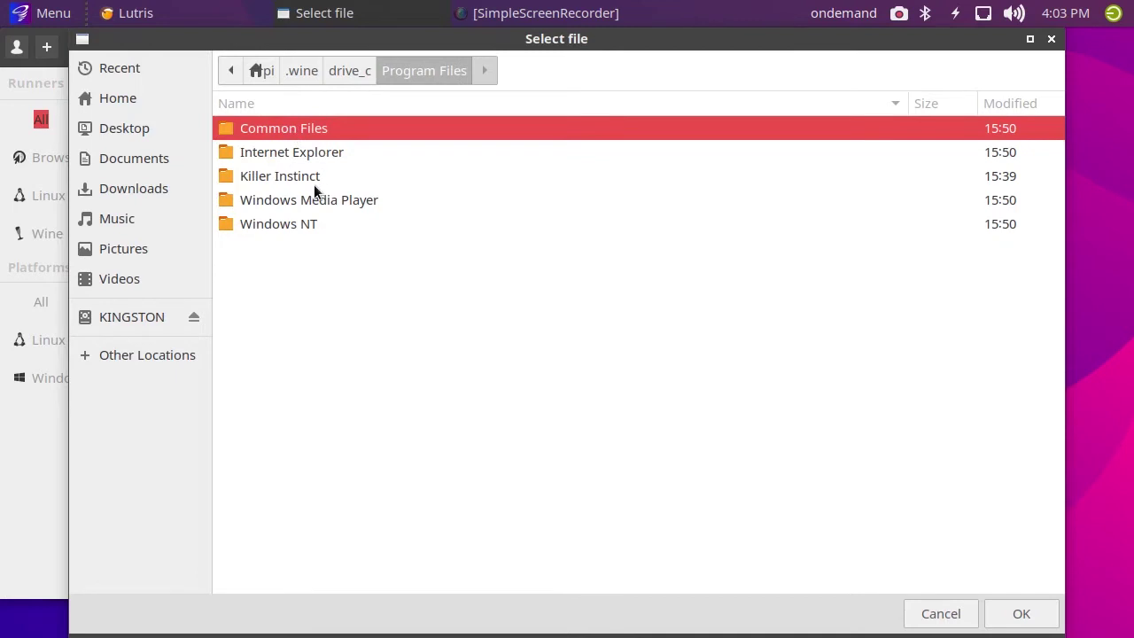
pyautogui.doubleClick(295, 175)
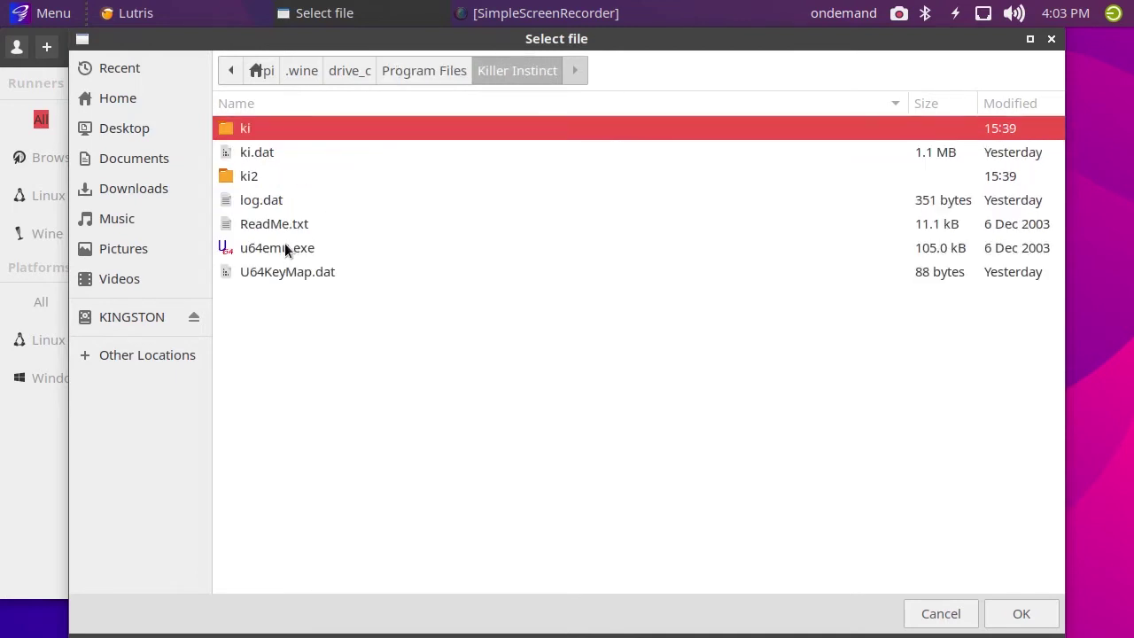
pyautogui.doubleClick(284, 246)
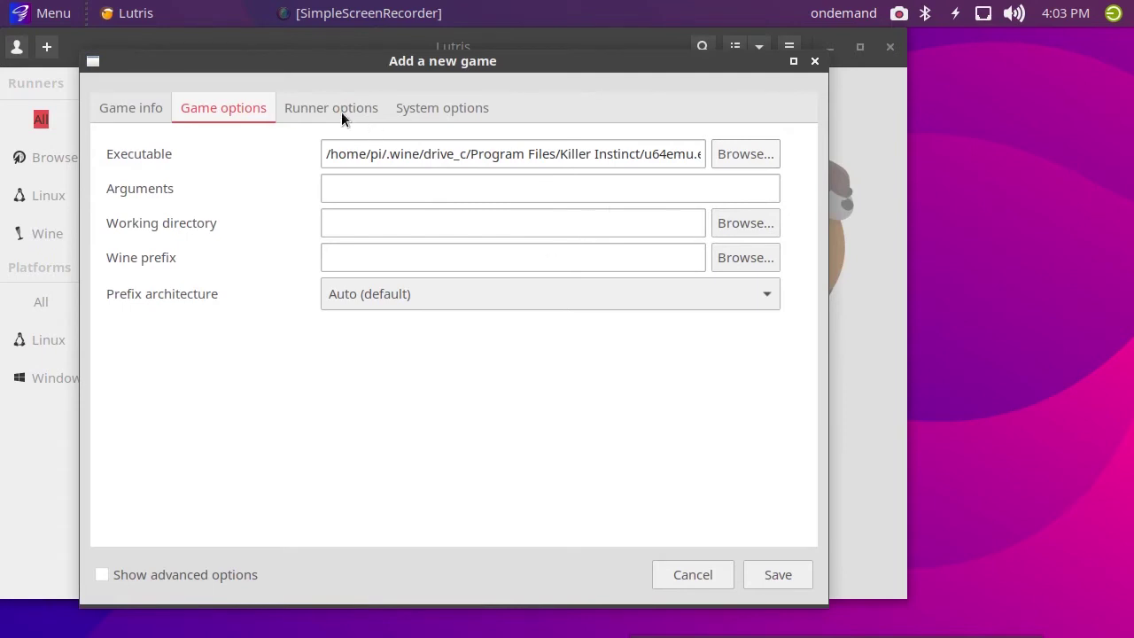
pyautogui.click(783, 566)
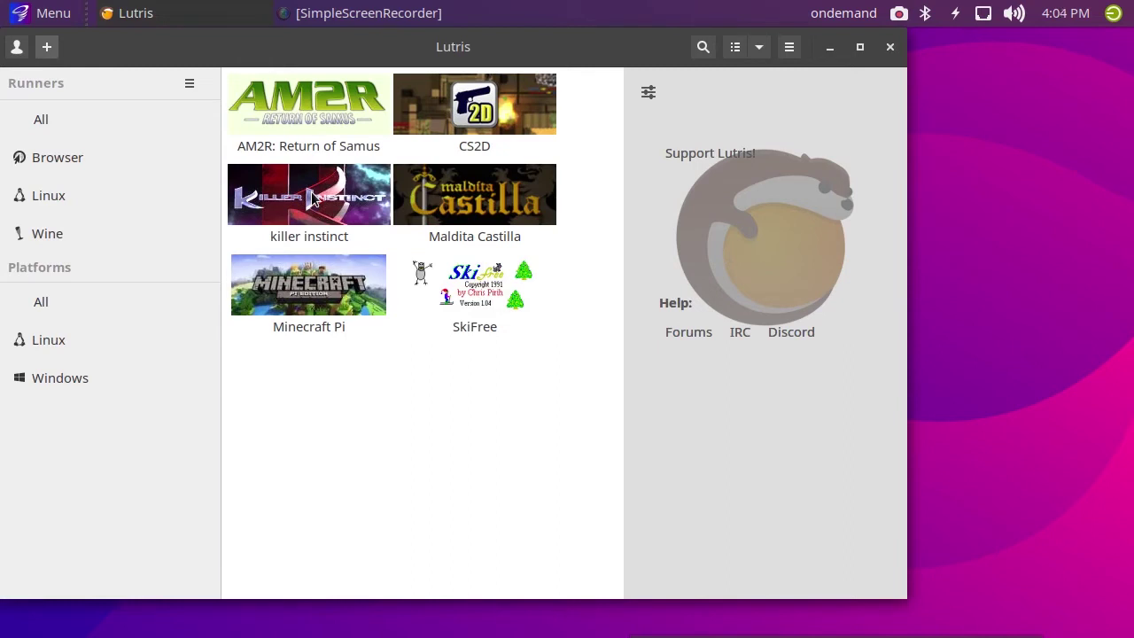
# Launch killer instinct from the Lutris library and choose the Killer Instinct set in the emulator's ROM settings
pyautogui.doubleClick(311, 200)
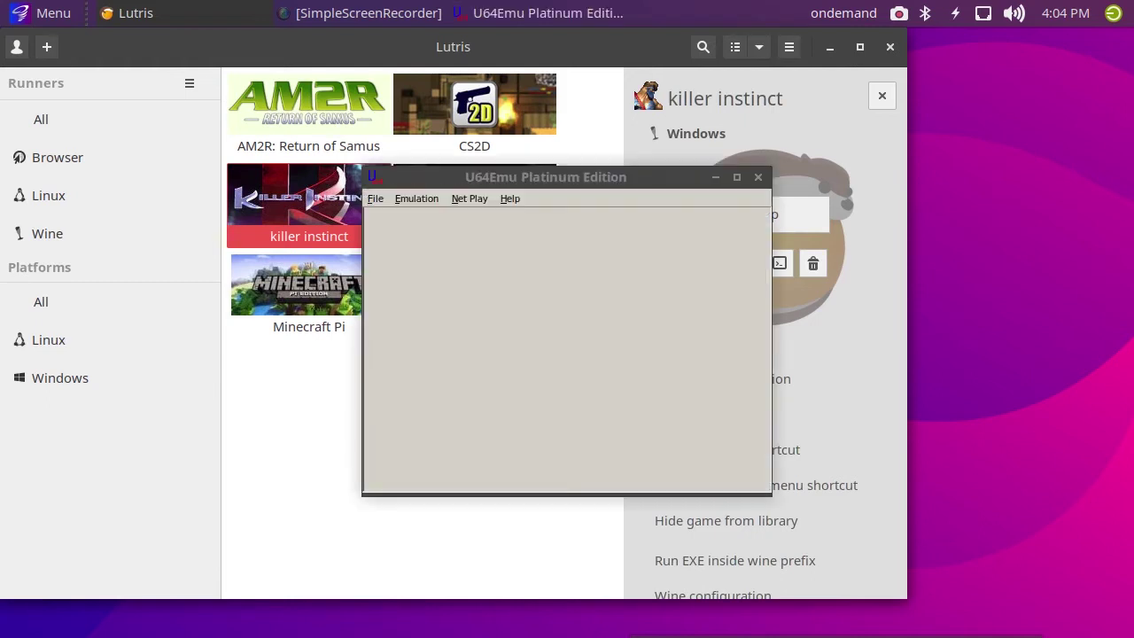
pyautogui.click(416, 199)
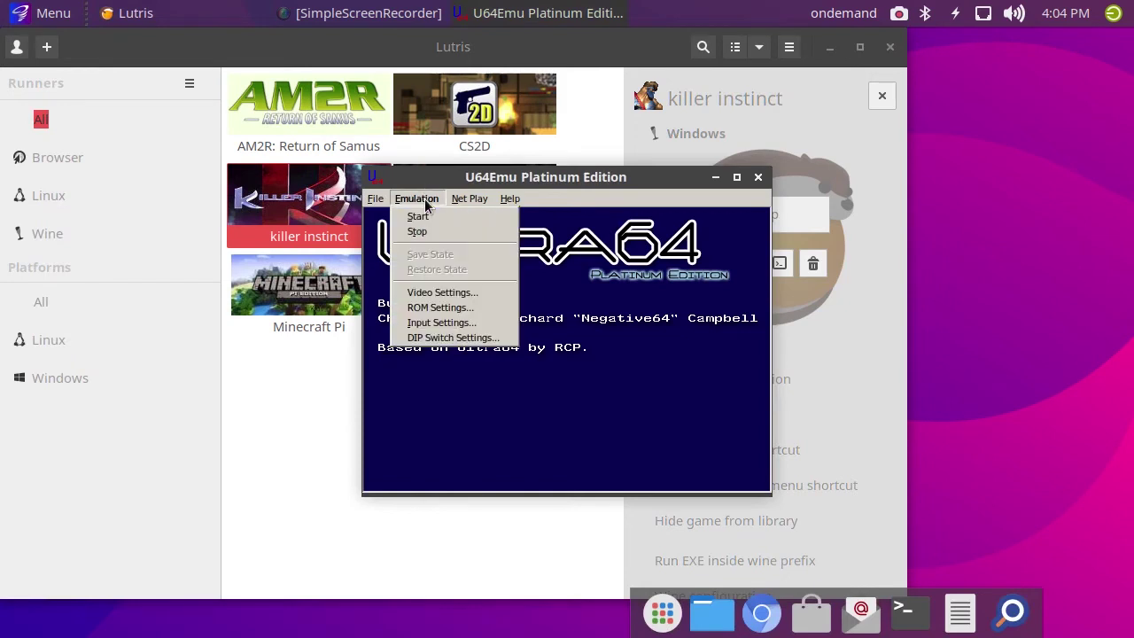
pyautogui.click(465, 307)
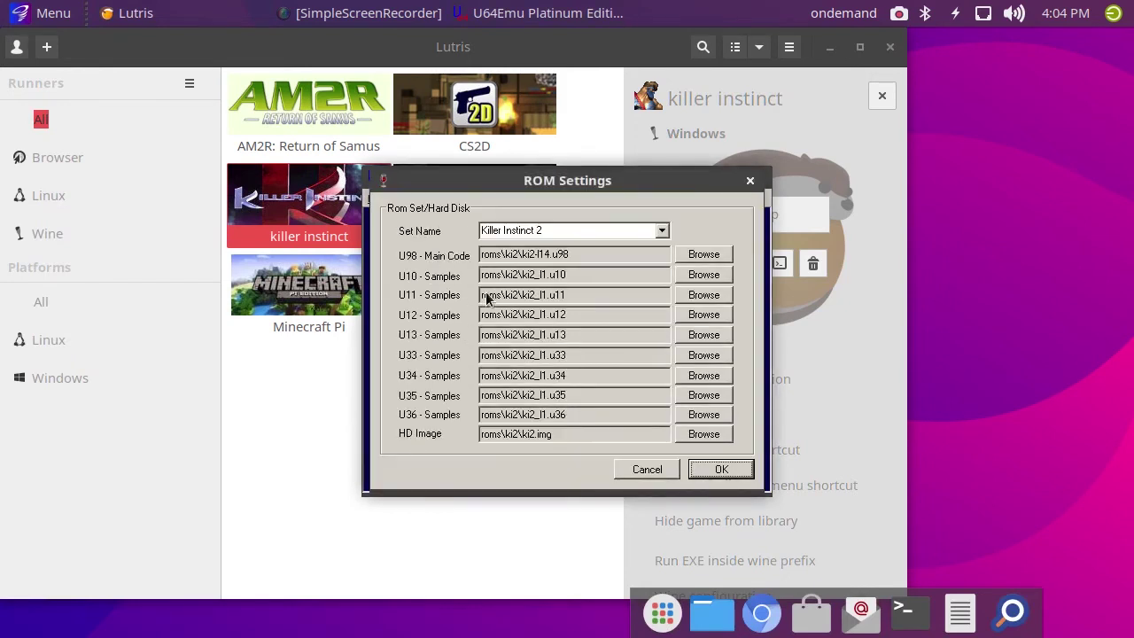
pyautogui.click(703, 254)
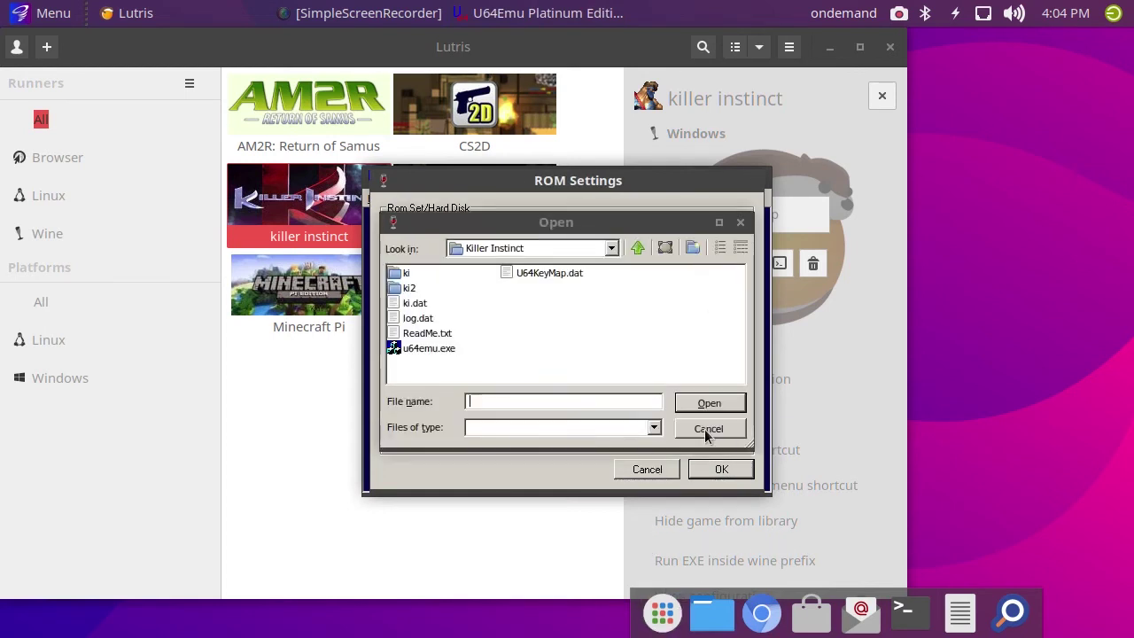
pyautogui.click(708, 428)
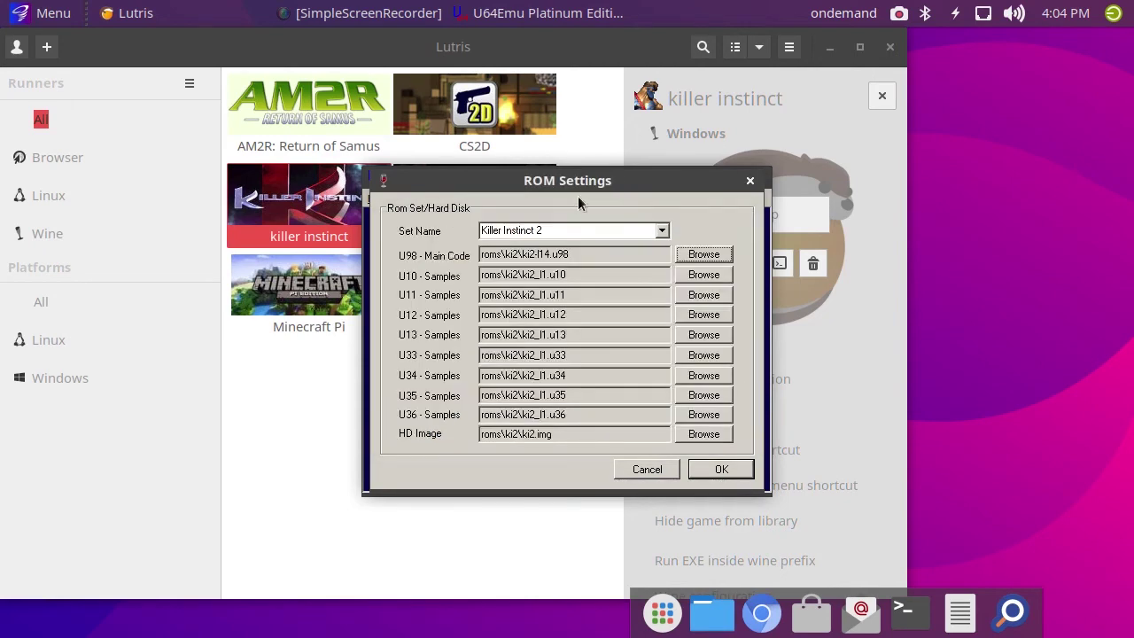
pyautogui.hotkey('shift', 'Tab')
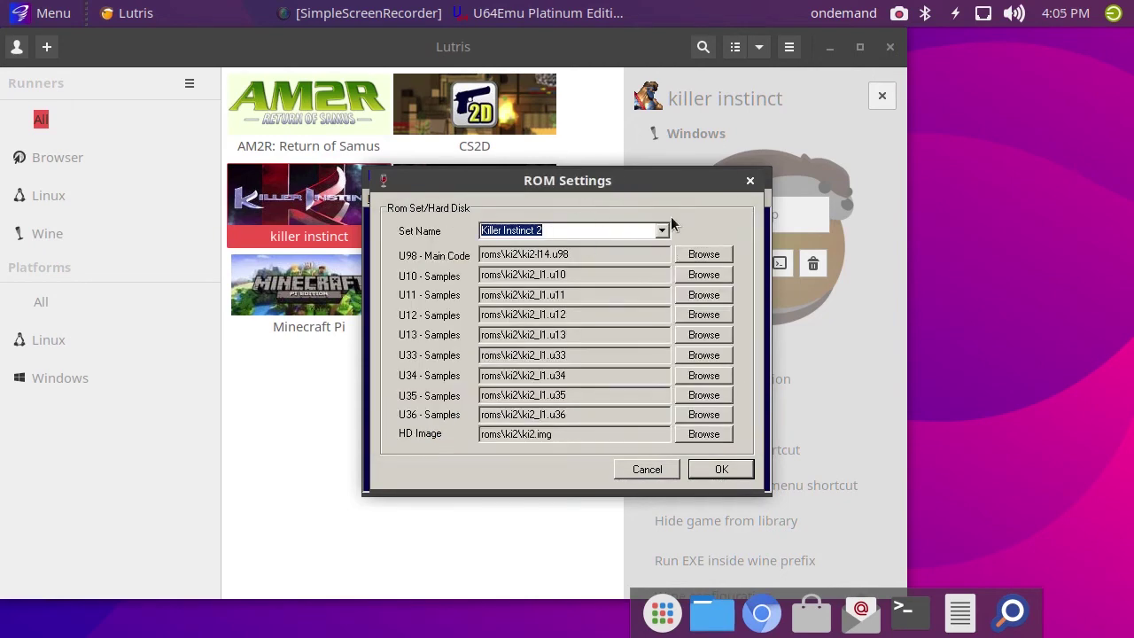
pyautogui.click(663, 231)
pyautogui.click(604, 247)
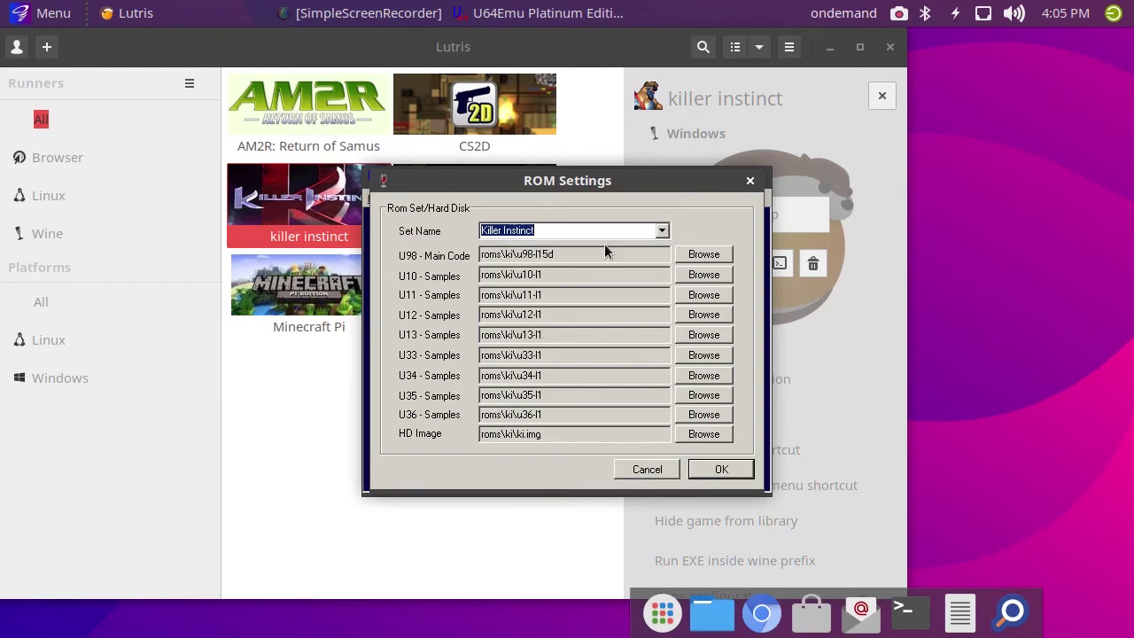
# Assign u98-l15d as the U98 main code and u10-l1 as the U10 samples from the Killer Instinct ki folder
pyautogui.click(703, 255)
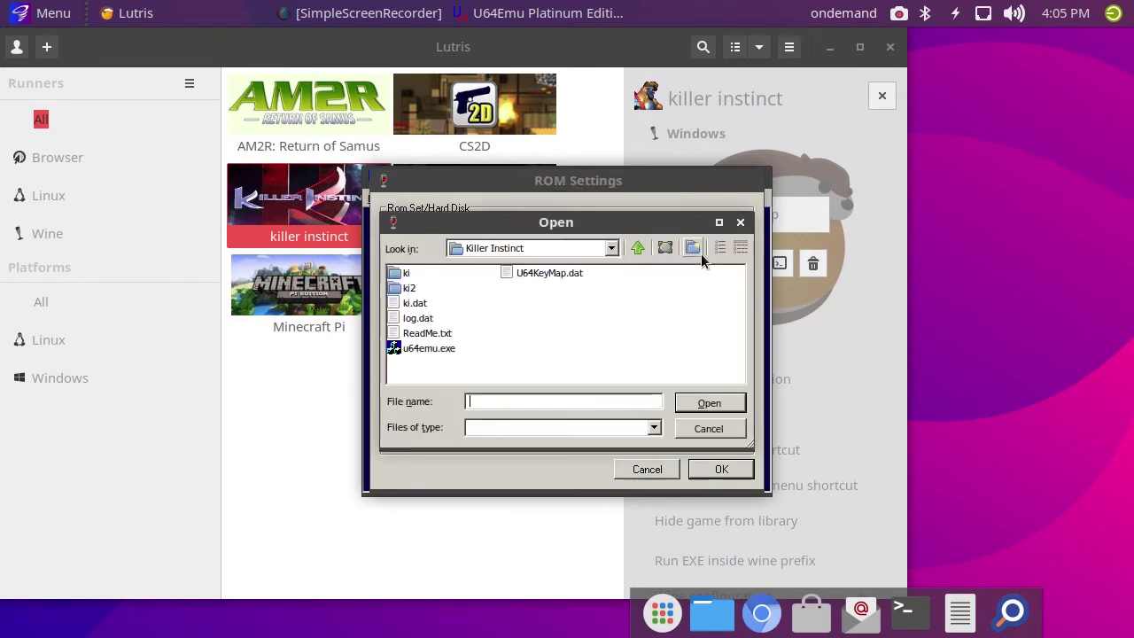
pyautogui.doubleClick(401, 274)
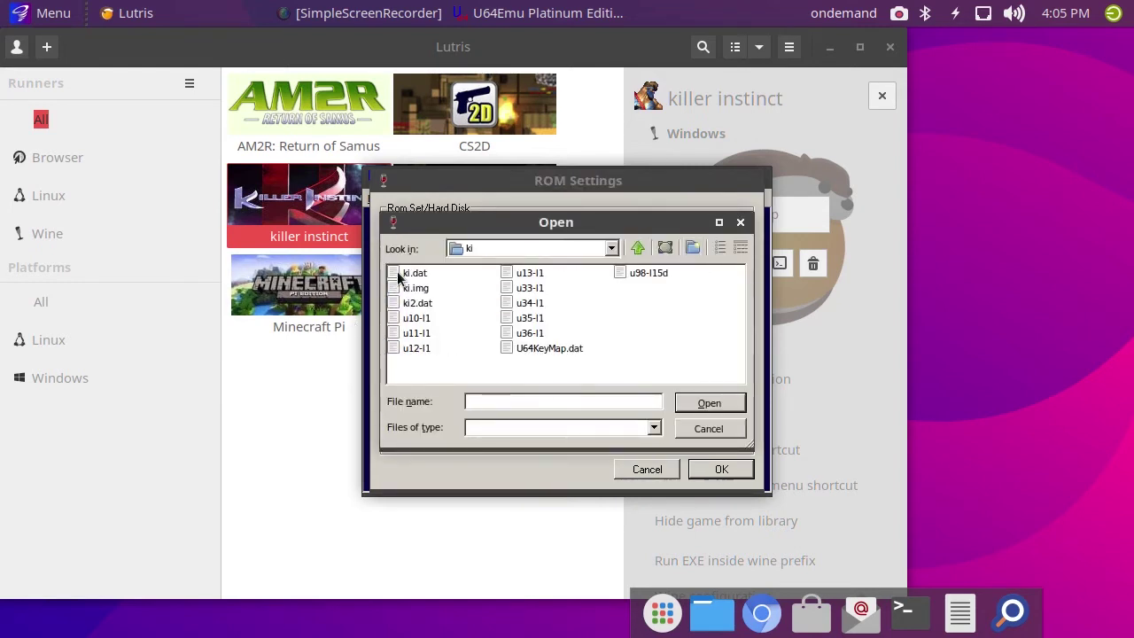
pyautogui.click(651, 273)
pyautogui.click(709, 403)
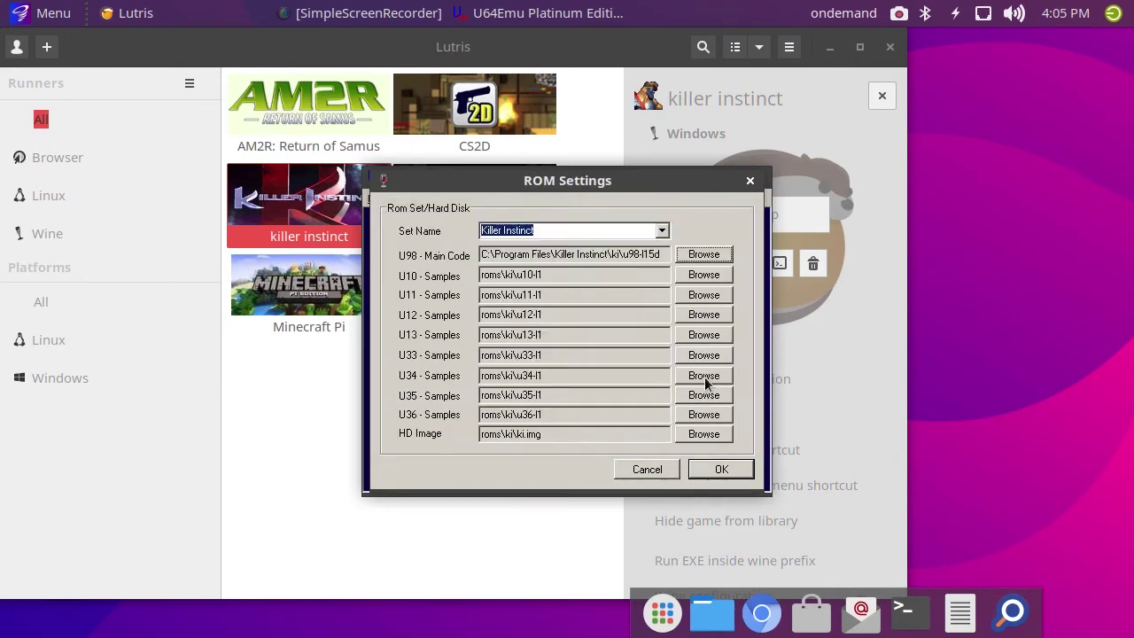
pyautogui.click(703, 275)
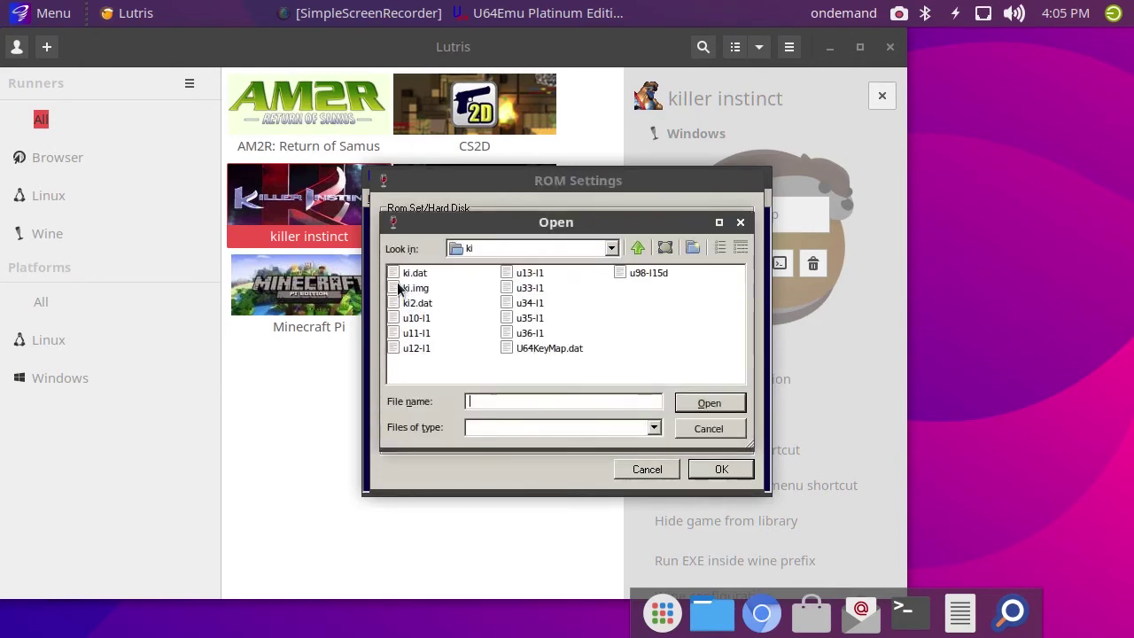
pyautogui.click(423, 319)
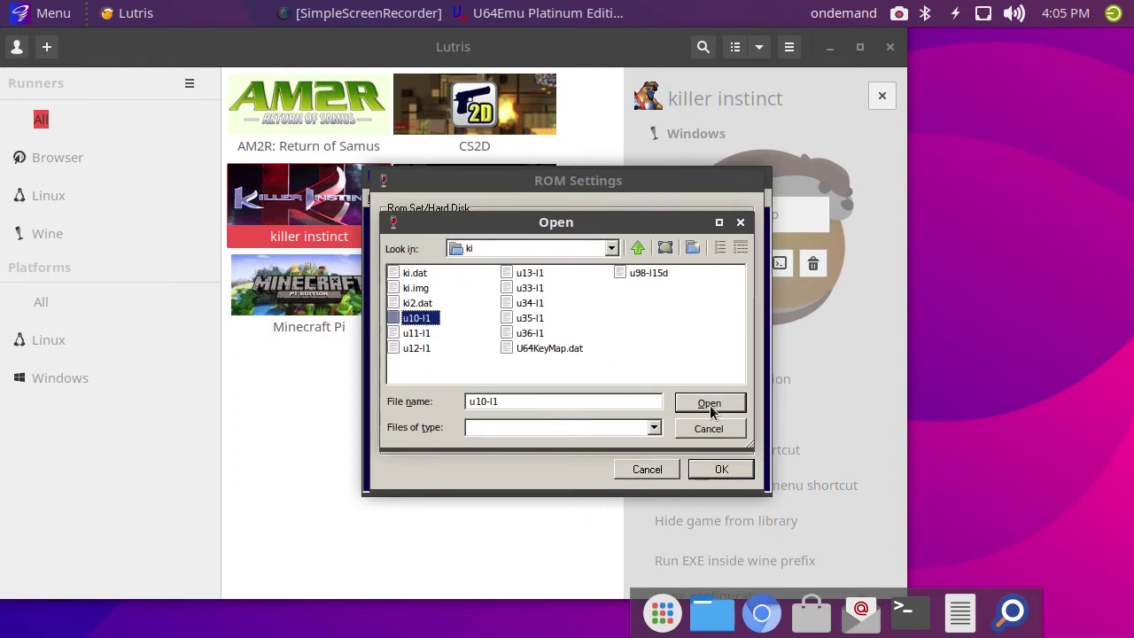
pyautogui.click(711, 405)
# Assign u11-l1 as the U11 samples and u12-l1 as the U12 samples from the ki folder
pyautogui.click(685, 298)
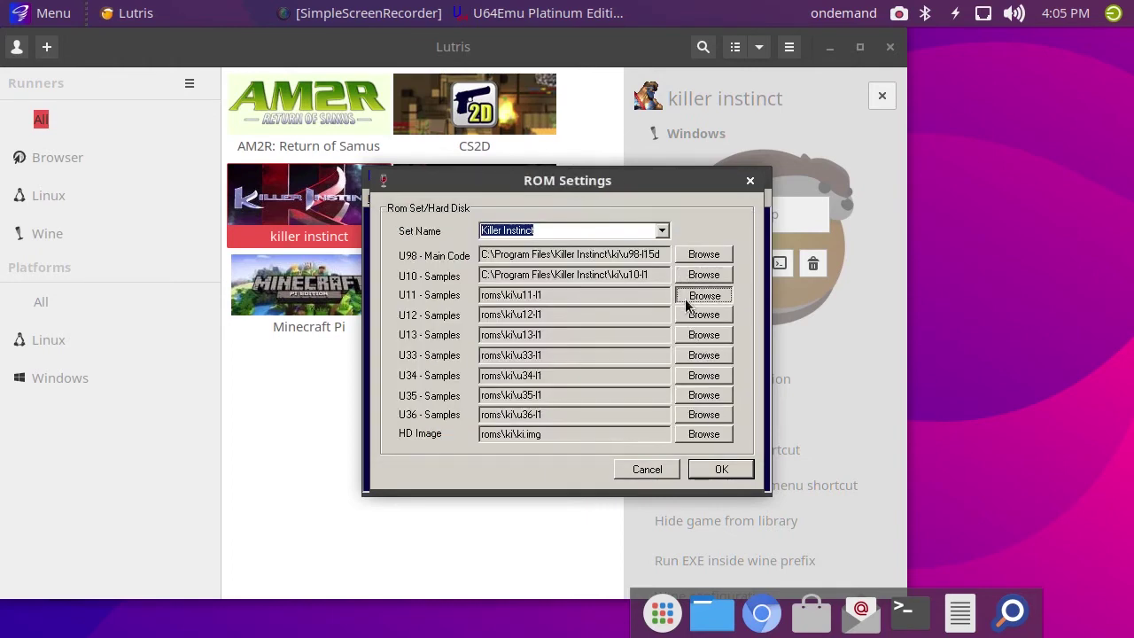
pyautogui.click(417, 333)
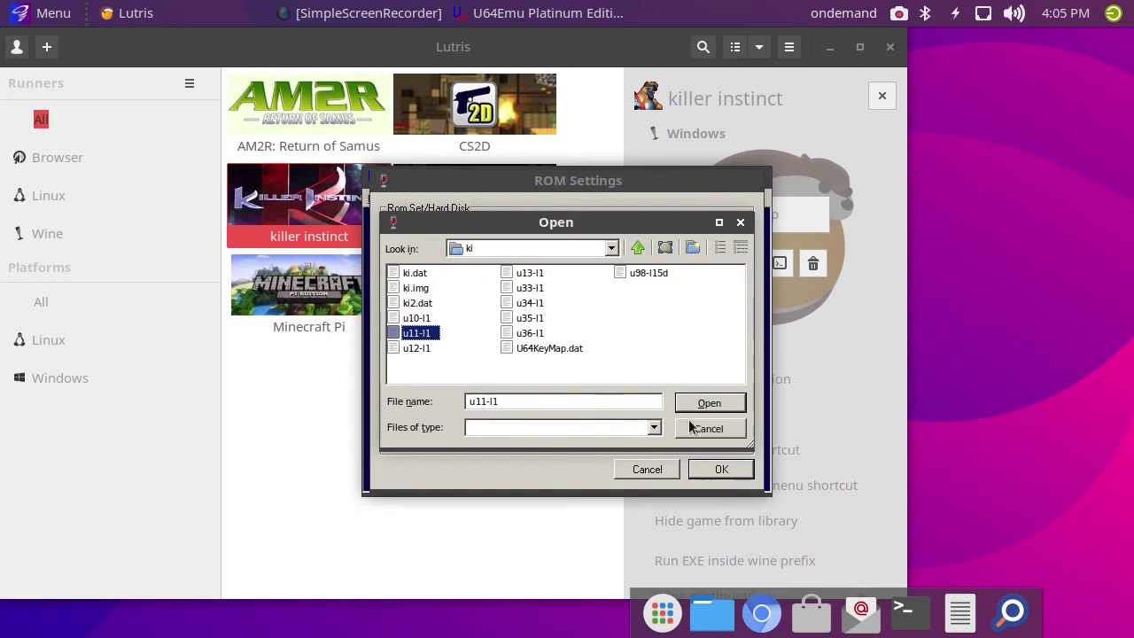
pyautogui.click(702, 405)
pyautogui.click(678, 317)
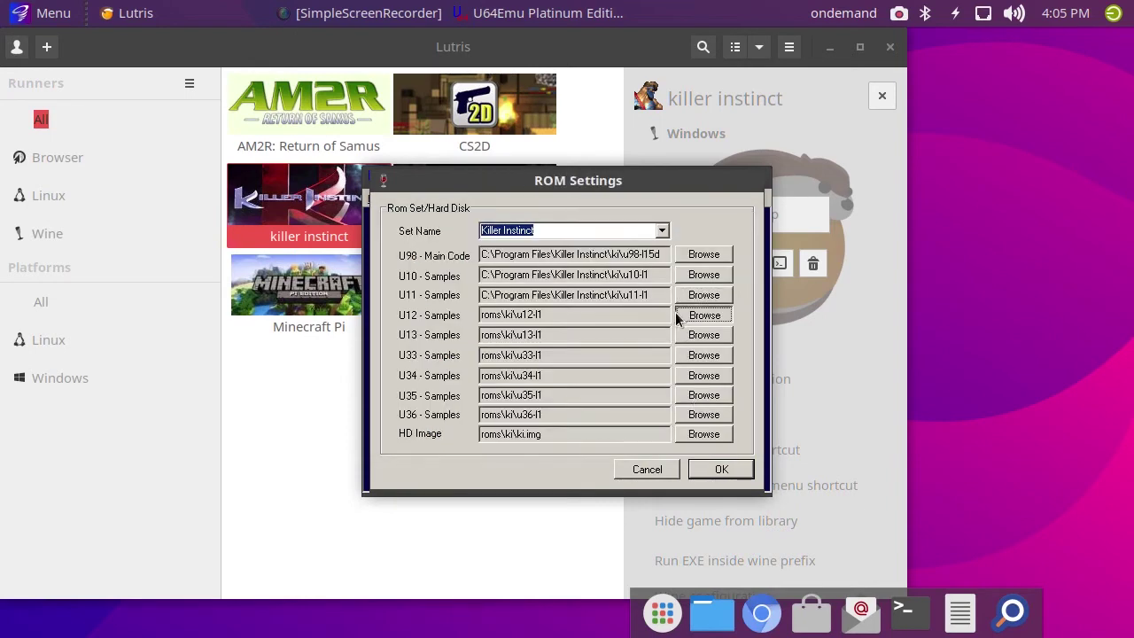
pyautogui.click(420, 349)
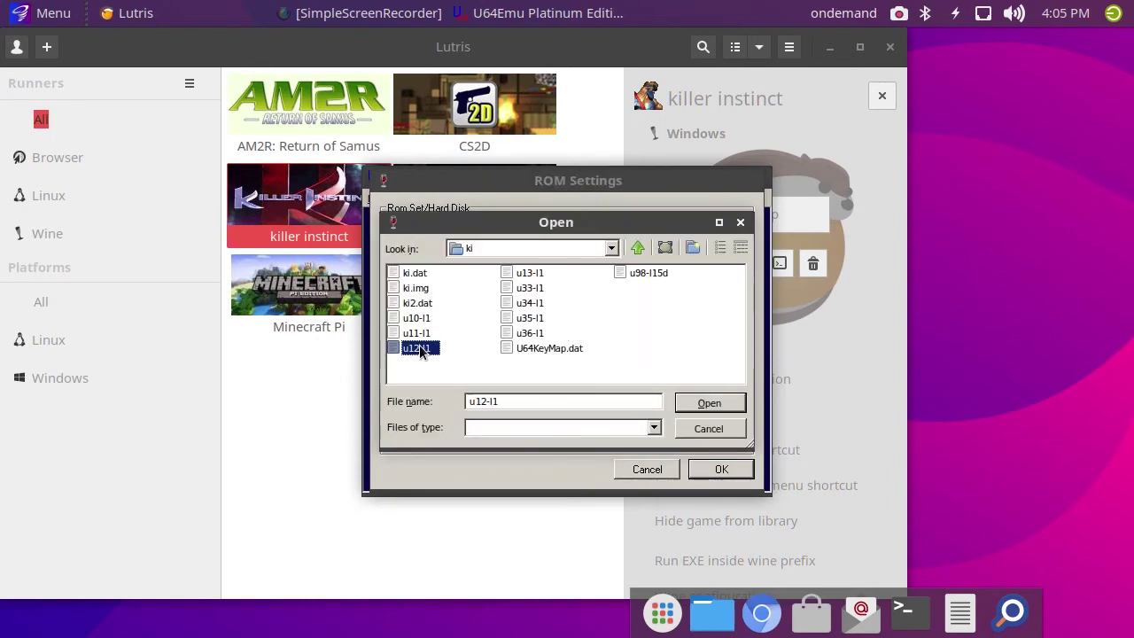
pyautogui.click(707, 403)
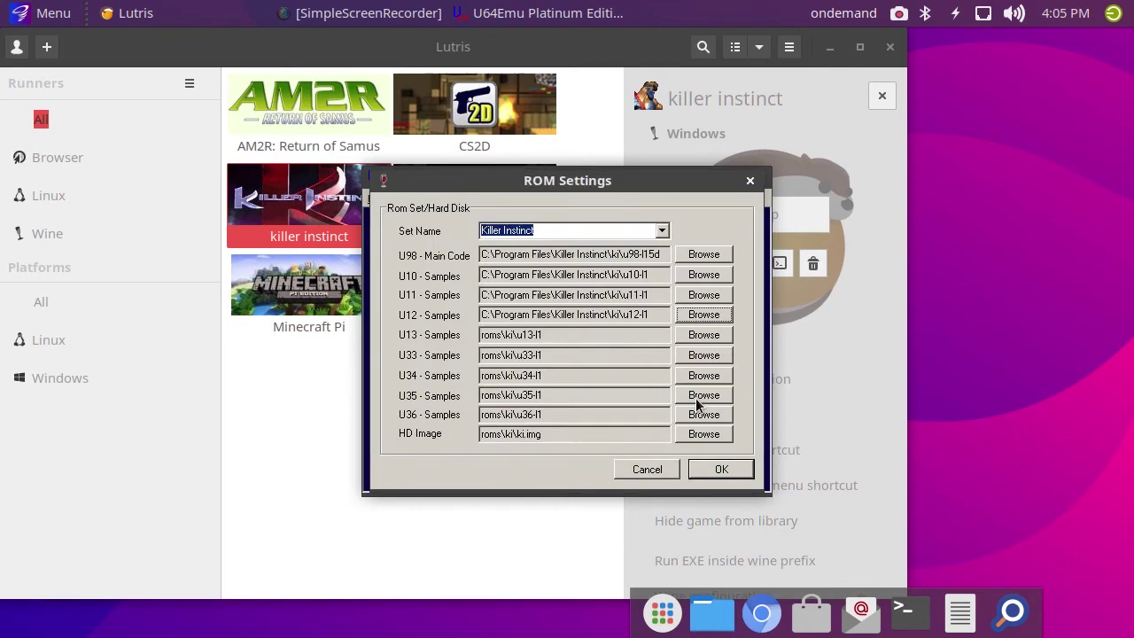
# Assign u13-l1 as the U13 samples and u33-l1 as the U33 samples from the ki folder
pyautogui.click(693, 337)
pyautogui.click(531, 273)
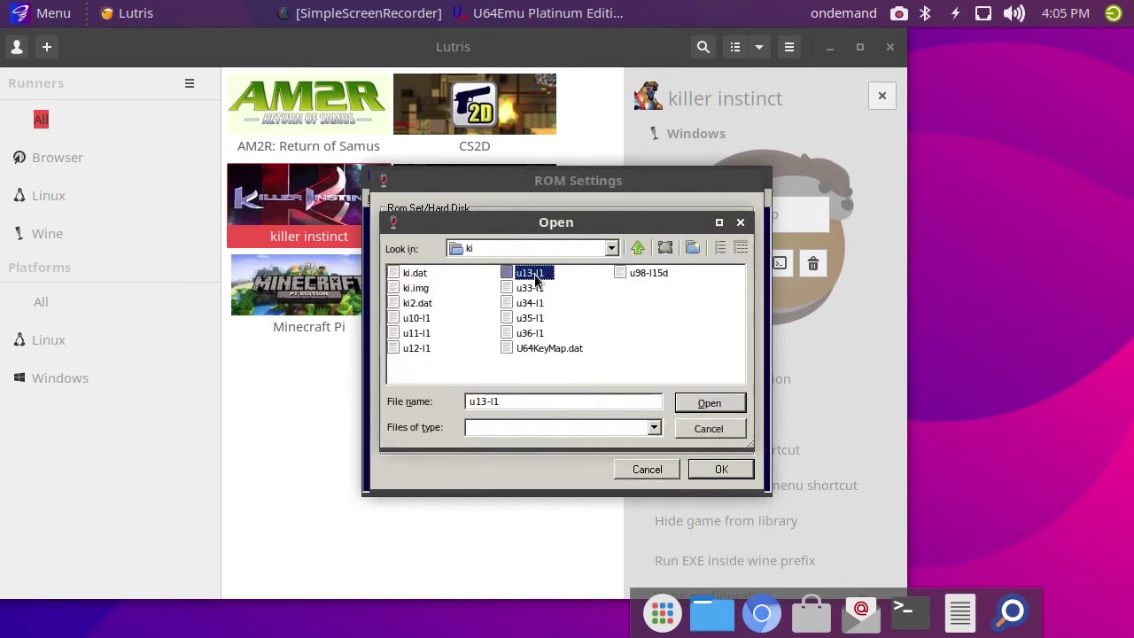
pyautogui.click(709, 404)
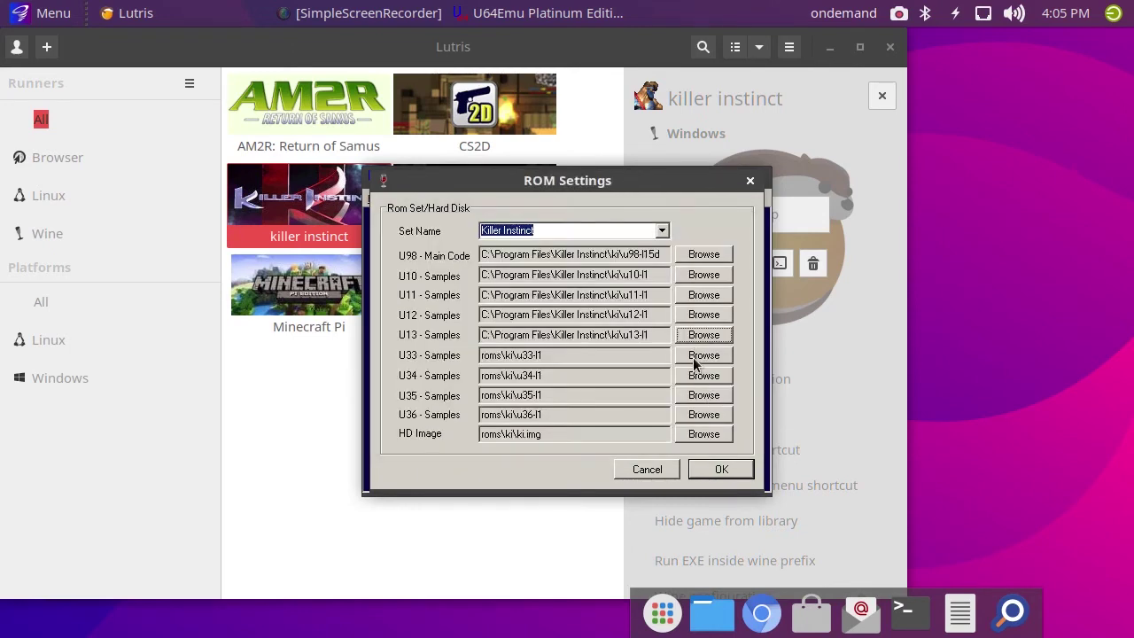
pyautogui.click(696, 358)
pyautogui.click(529, 290)
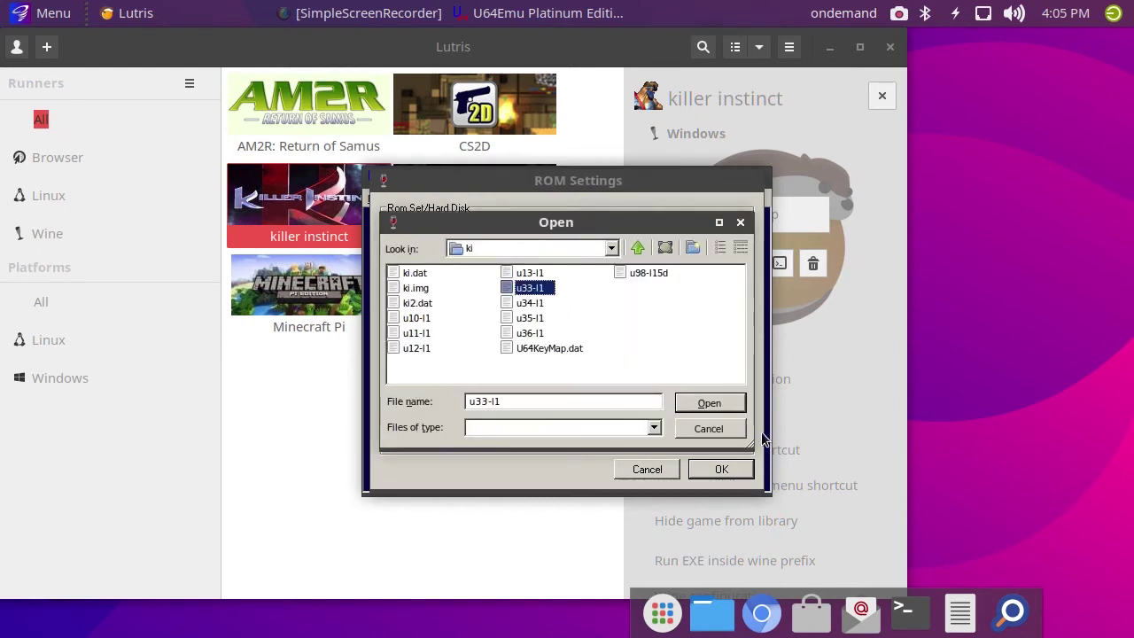
pyautogui.click(728, 403)
# Assign u34-l1 as the U34 samples and u35-l1 as the U35 samples from the ki folder
pyautogui.click(693, 375)
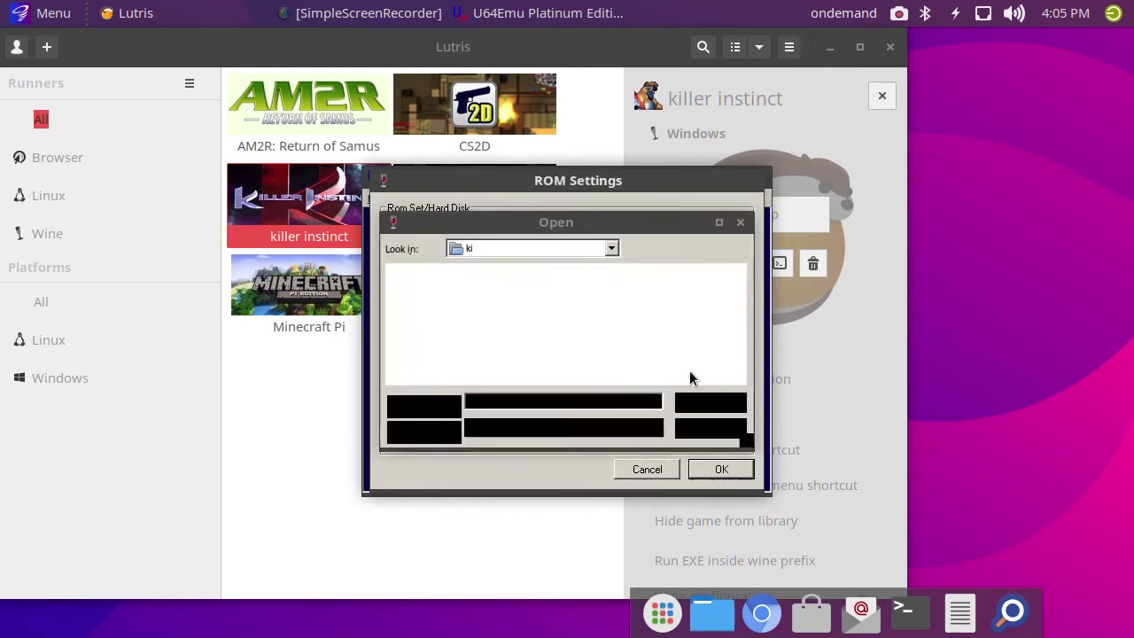
pyautogui.click(530, 303)
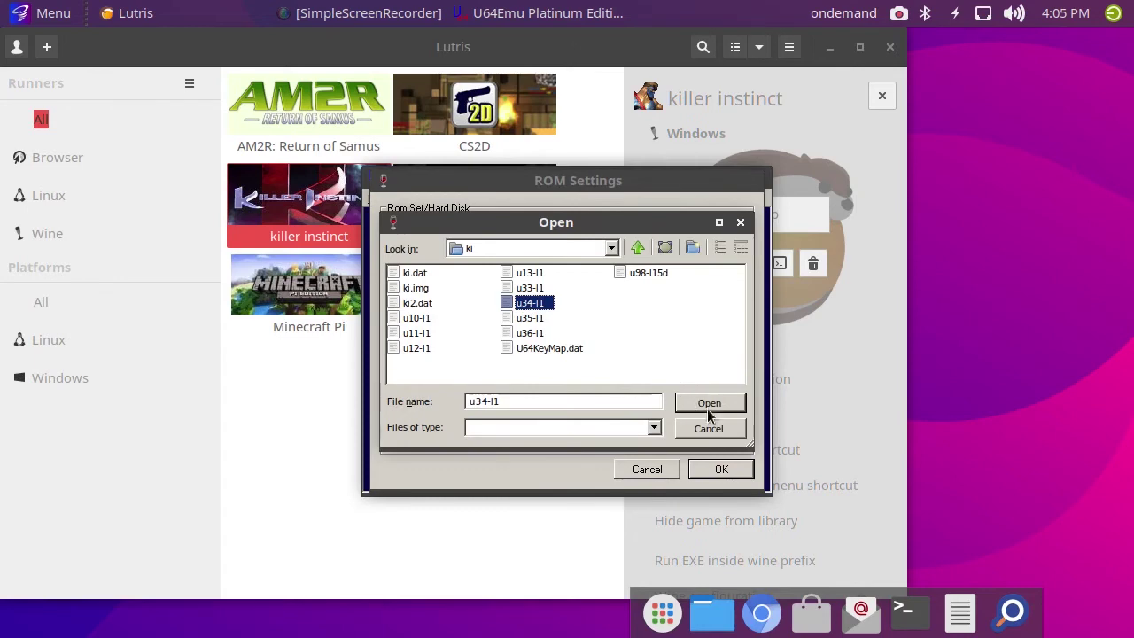
pyautogui.click(709, 406)
pyautogui.click(698, 393)
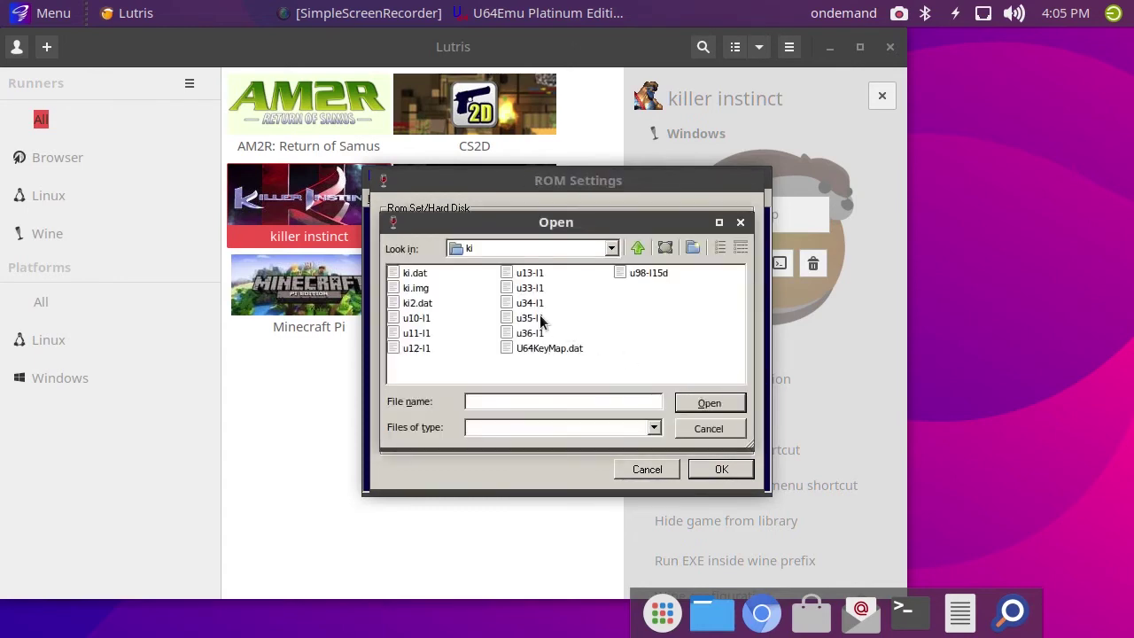
pyautogui.click(697, 402)
# Assign u36-l1 as the U36 samples and ki.img as the HD image, and accept the ROM settings
pyautogui.click(699, 413)
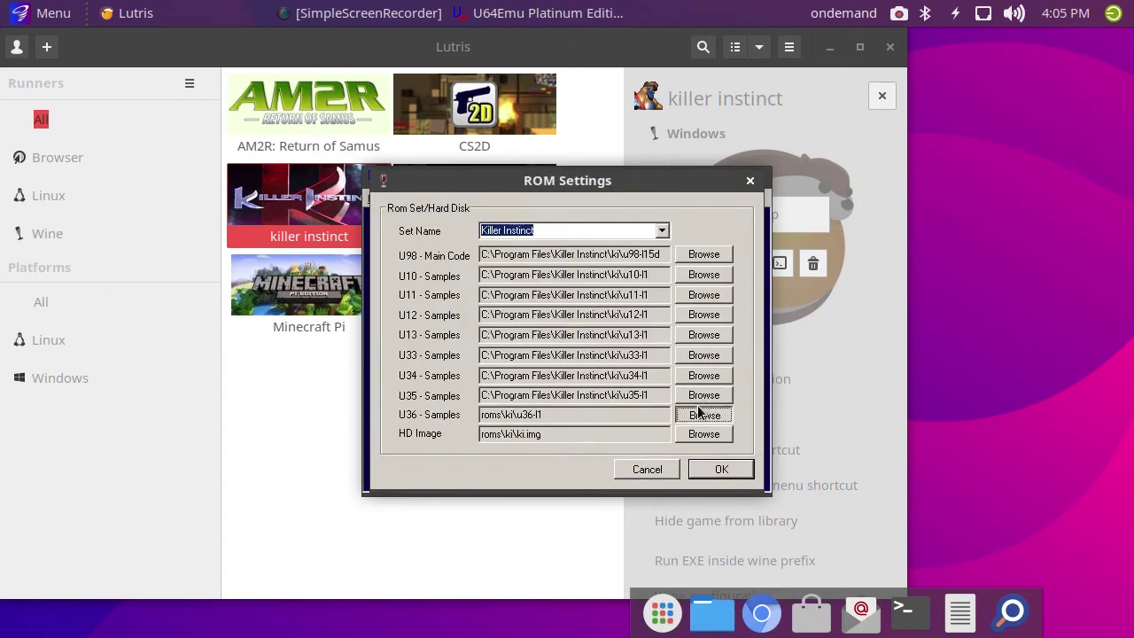
pyautogui.click(529, 333)
pyautogui.click(704, 402)
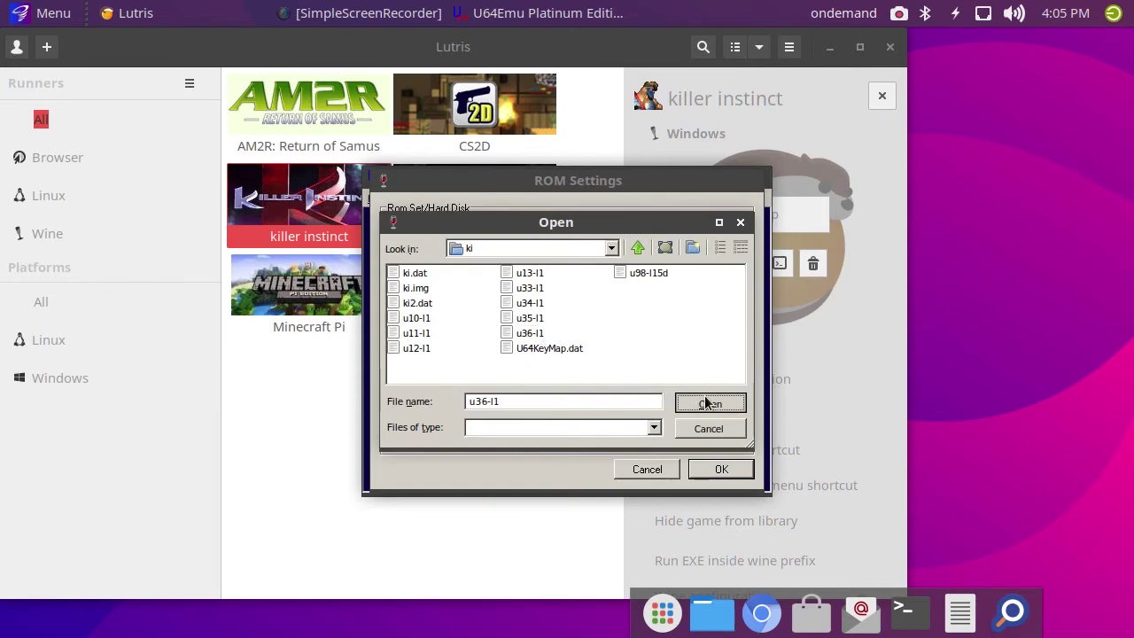
pyautogui.click(705, 435)
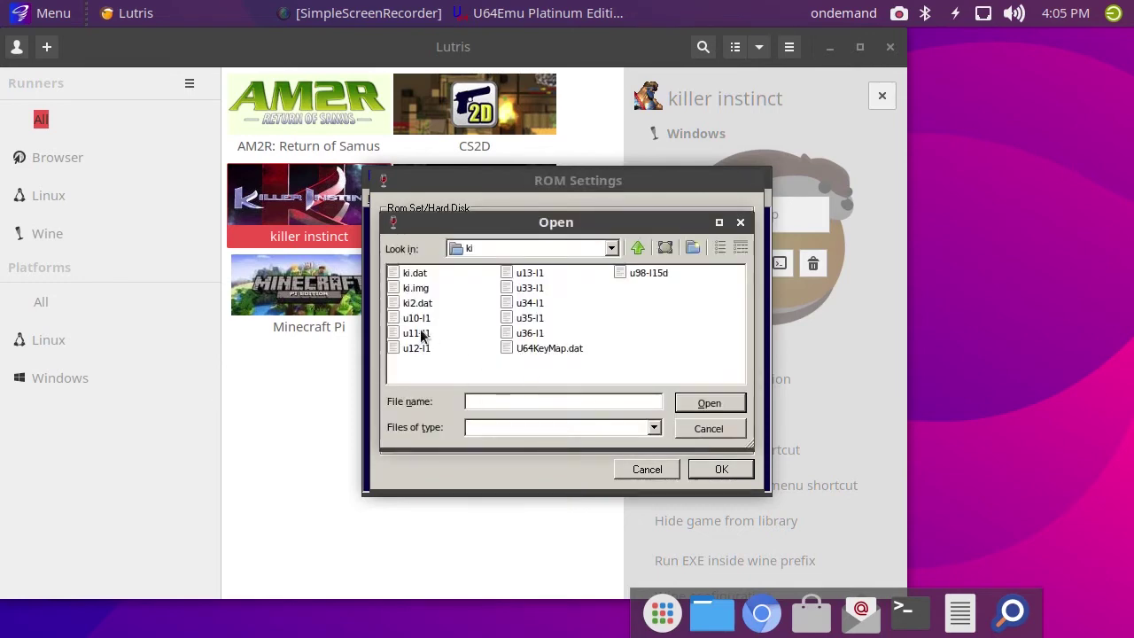
pyautogui.click(413, 289)
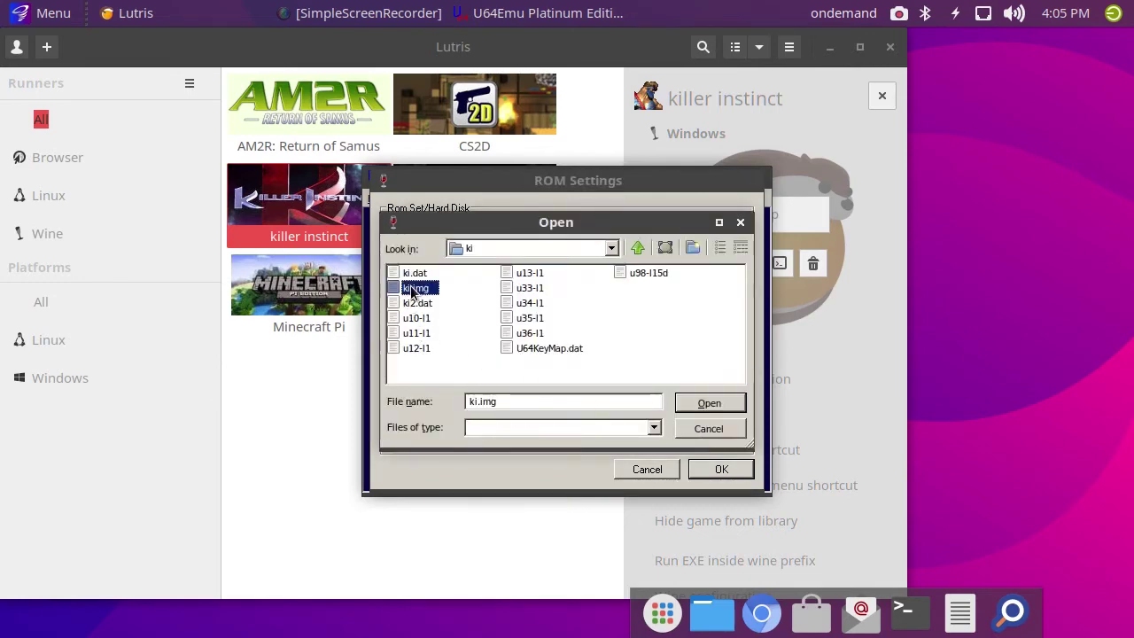
pyautogui.click(705, 402)
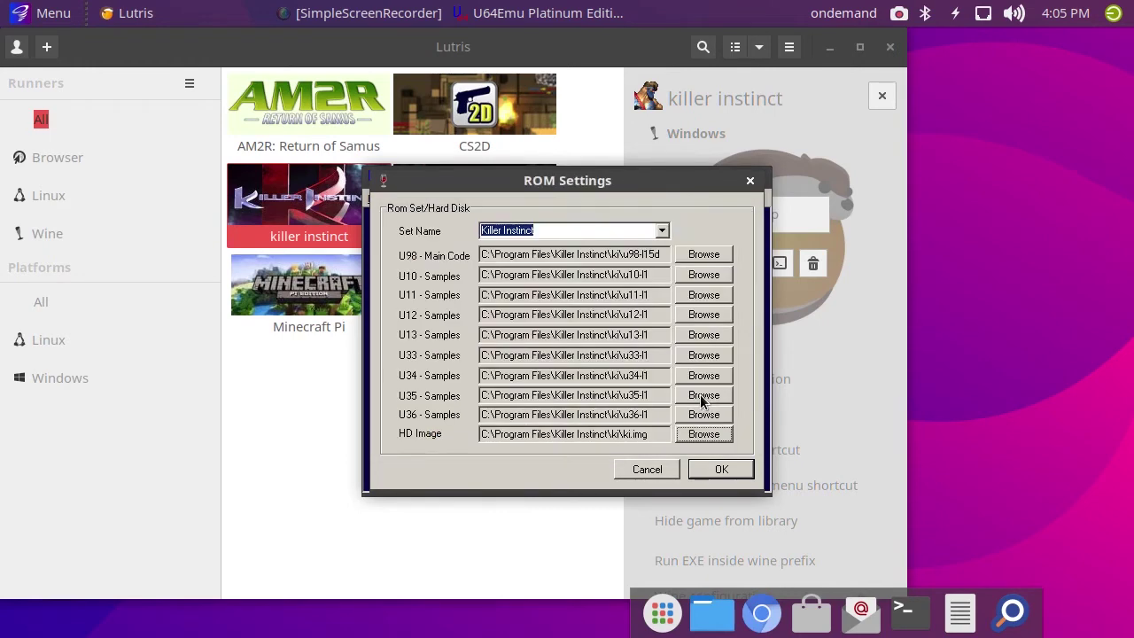
pyautogui.click(730, 476)
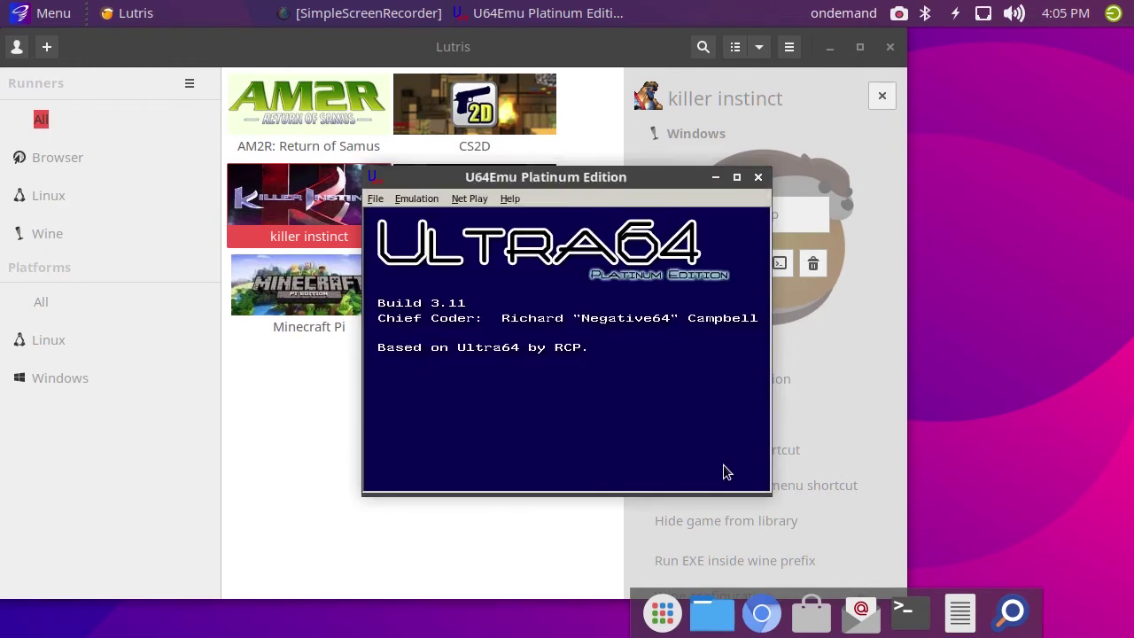
# Review the emulator's video settings for resolution, scanlines and full screen, and accept them
pyautogui.click(417, 200)
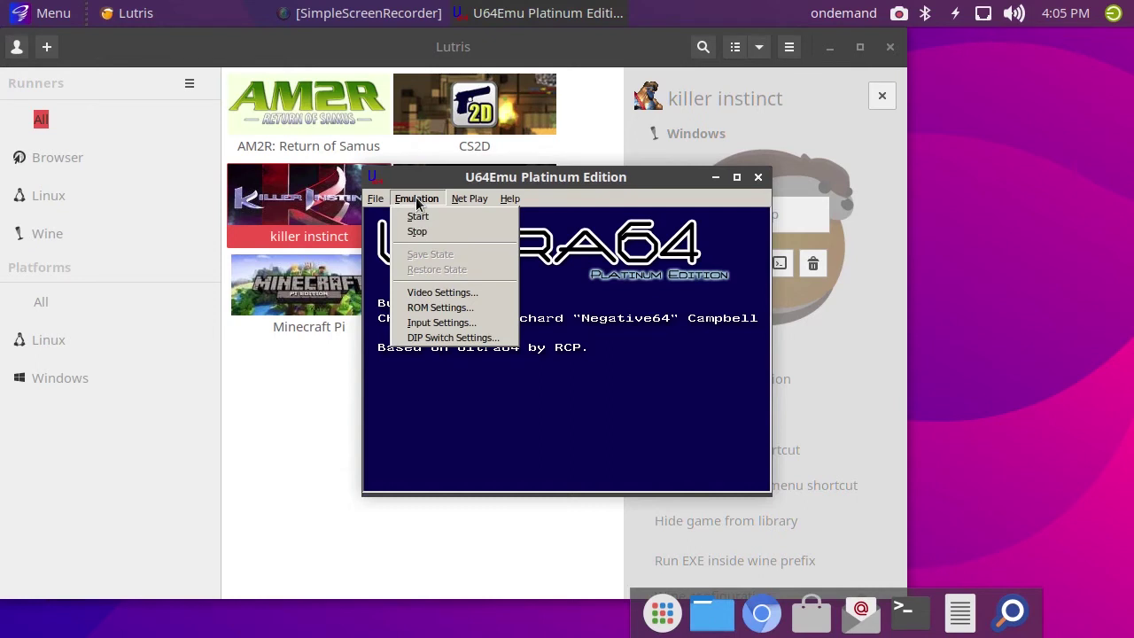
pyautogui.click(445, 292)
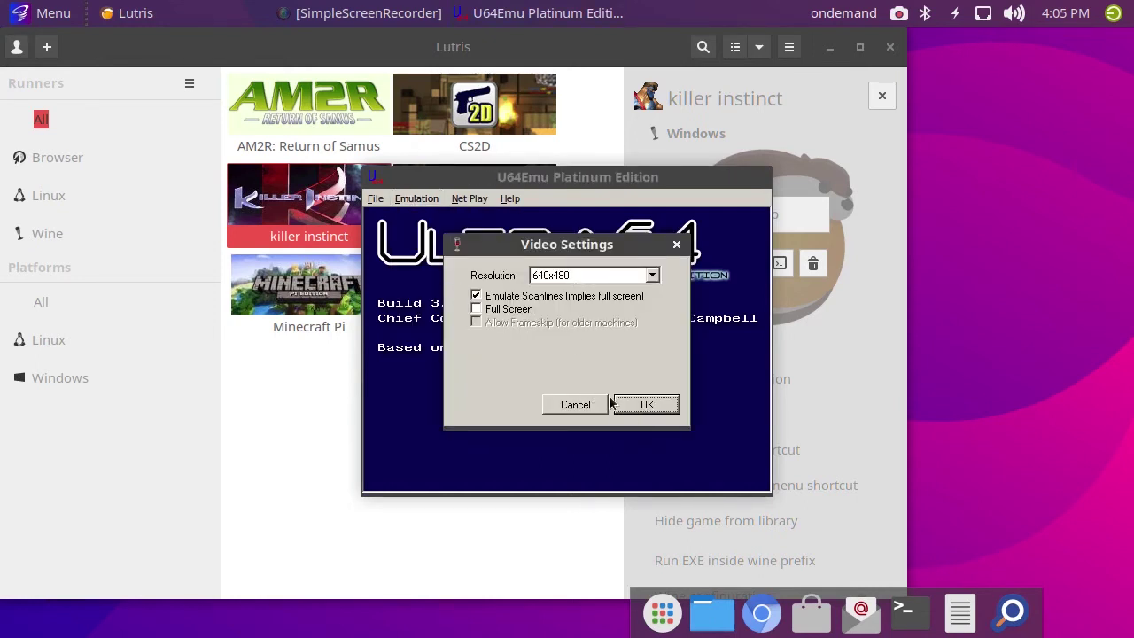
pyautogui.click(638, 406)
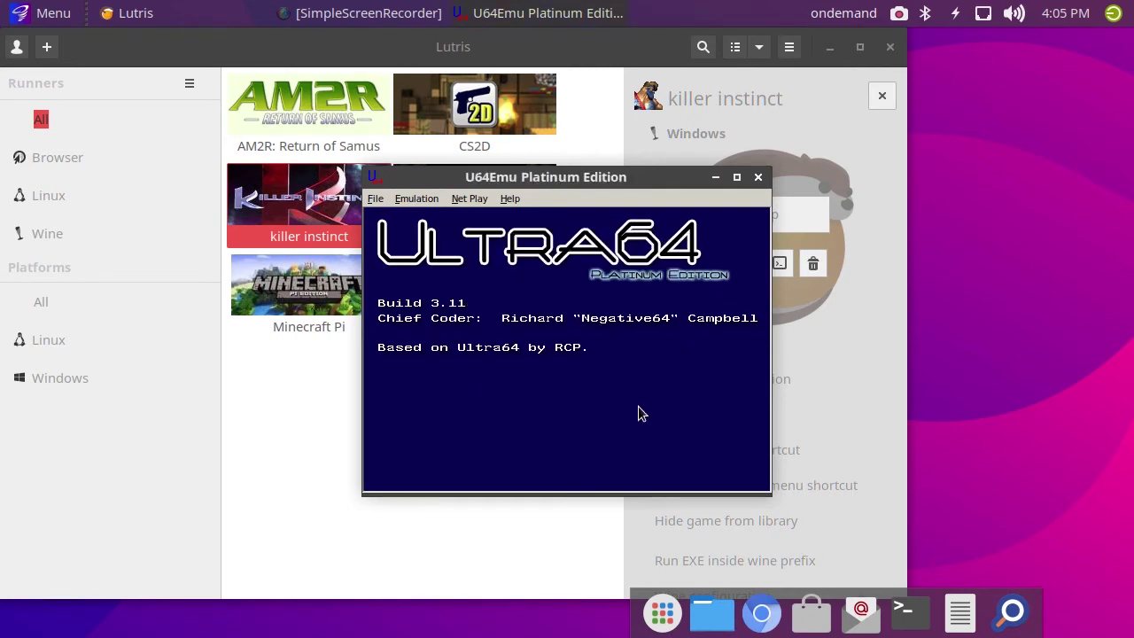
# Start the emulation of Killer Instinct in U64Emu
pyautogui.click(416, 196)
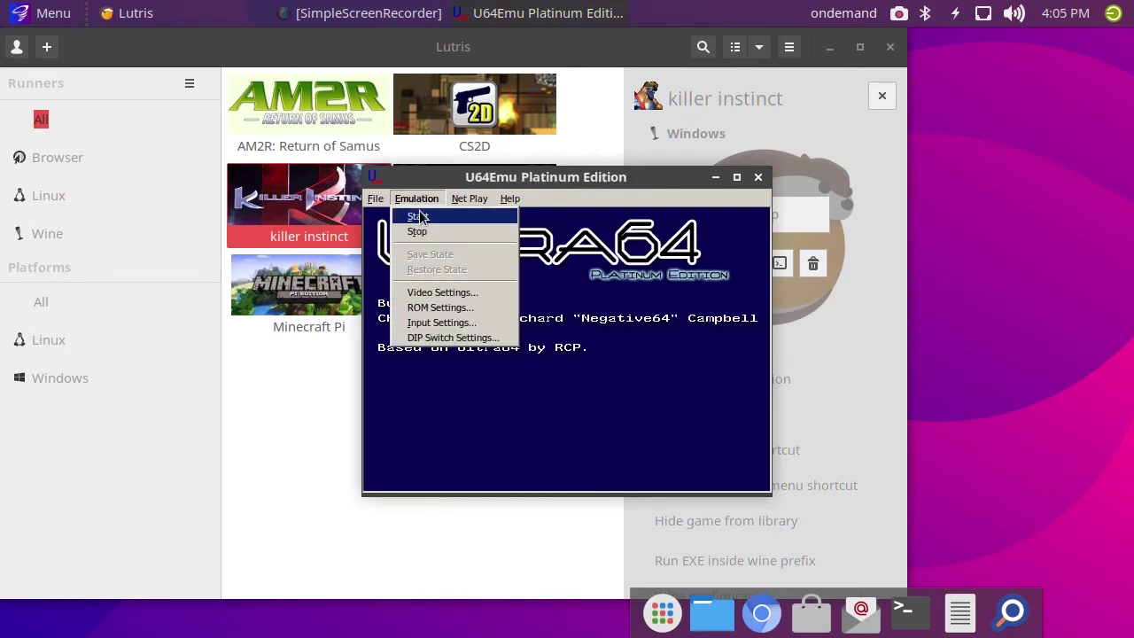
pyautogui.click(418, 217)
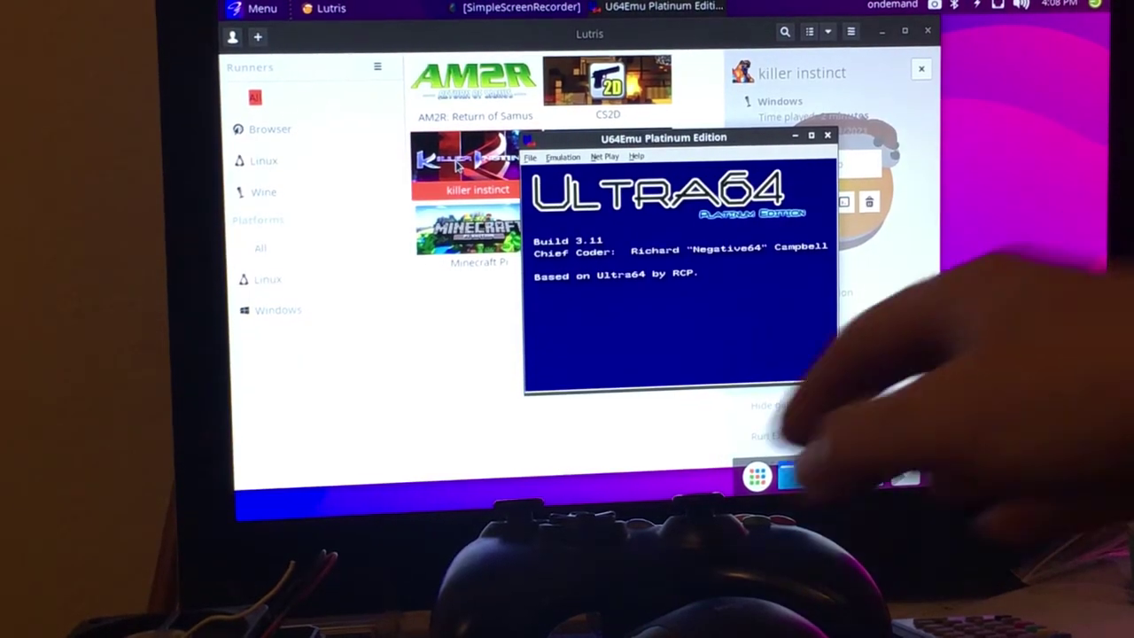
pyautogui.click(564, 158)
pyautogui.click(564, 172)
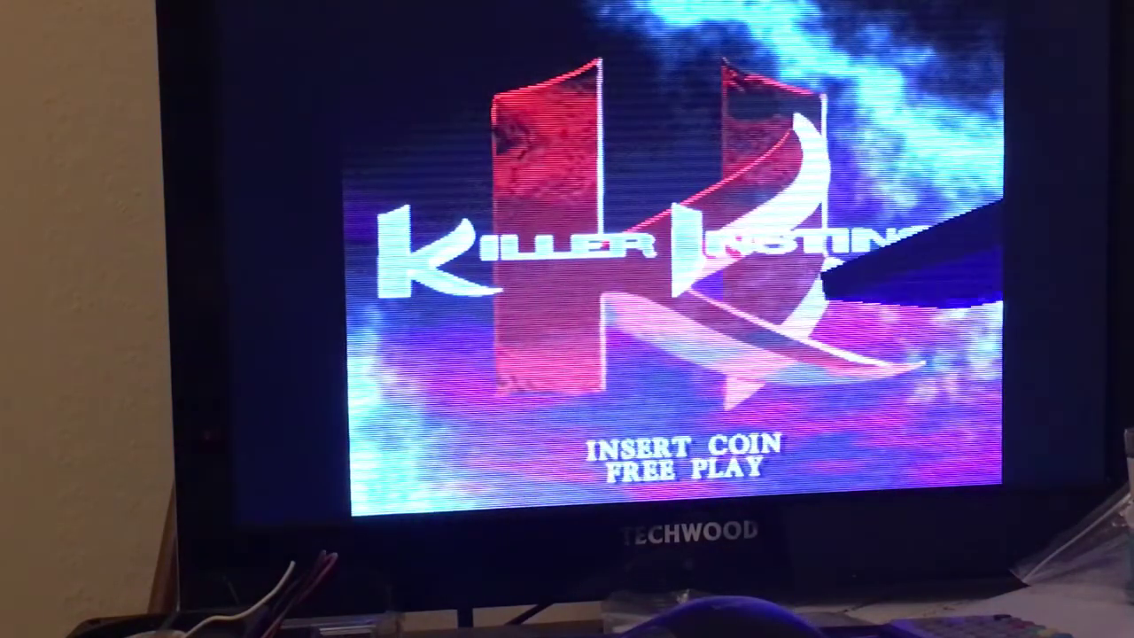
pyautogui.press('1')
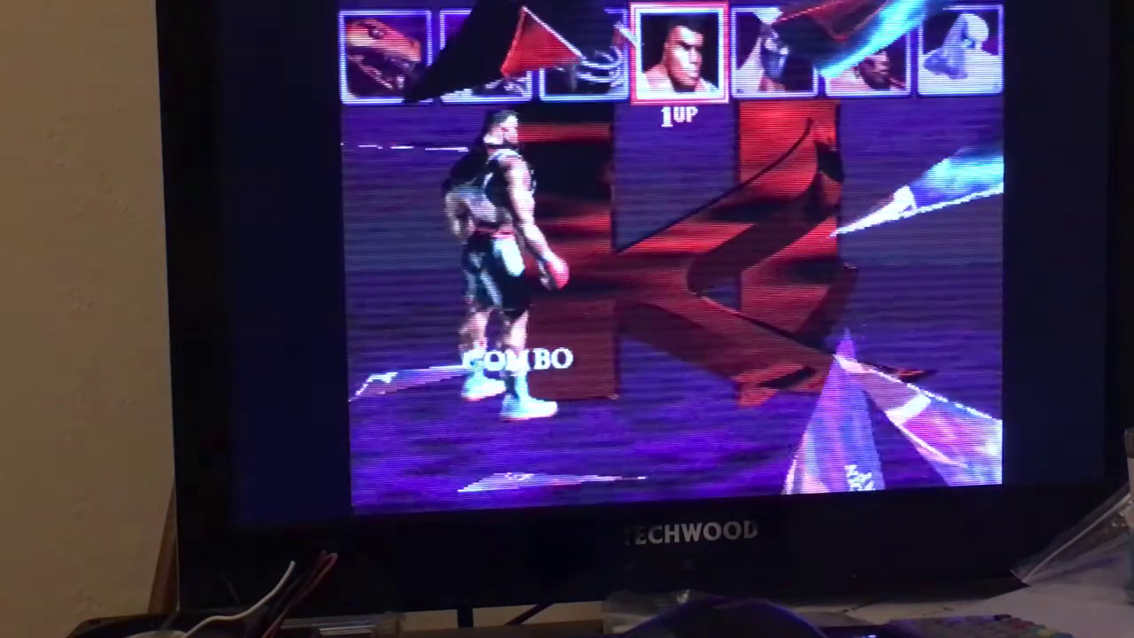
pyautogui.press('Left')
pyautogui.press('Left')
pyautogui.press('Left')
pyautogui.press('Left')
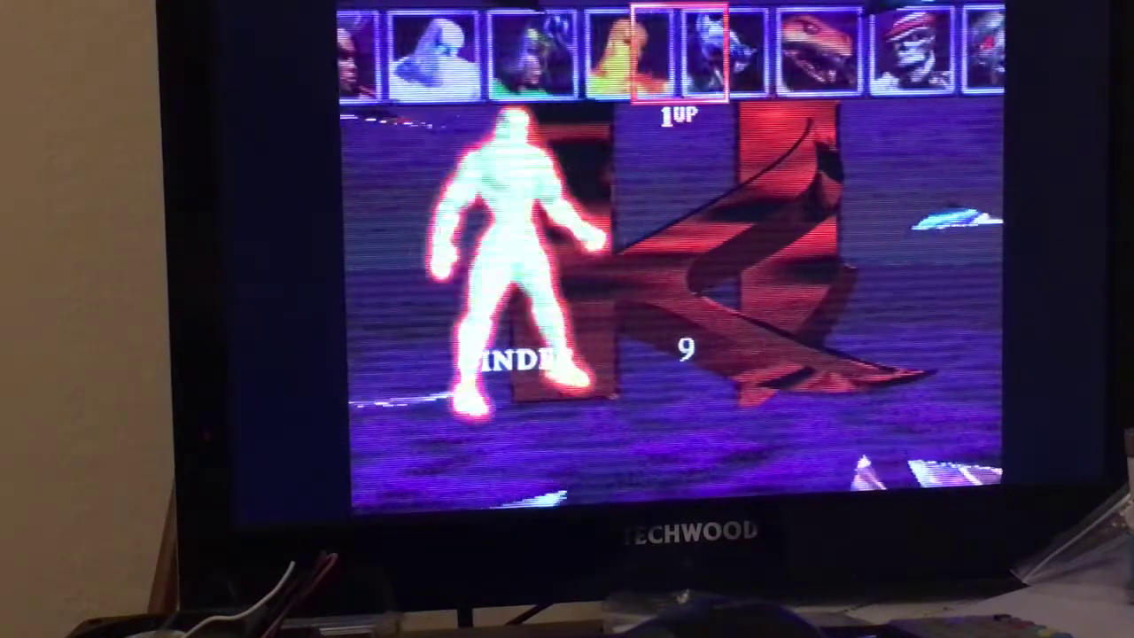
pyautogui.press('Left')
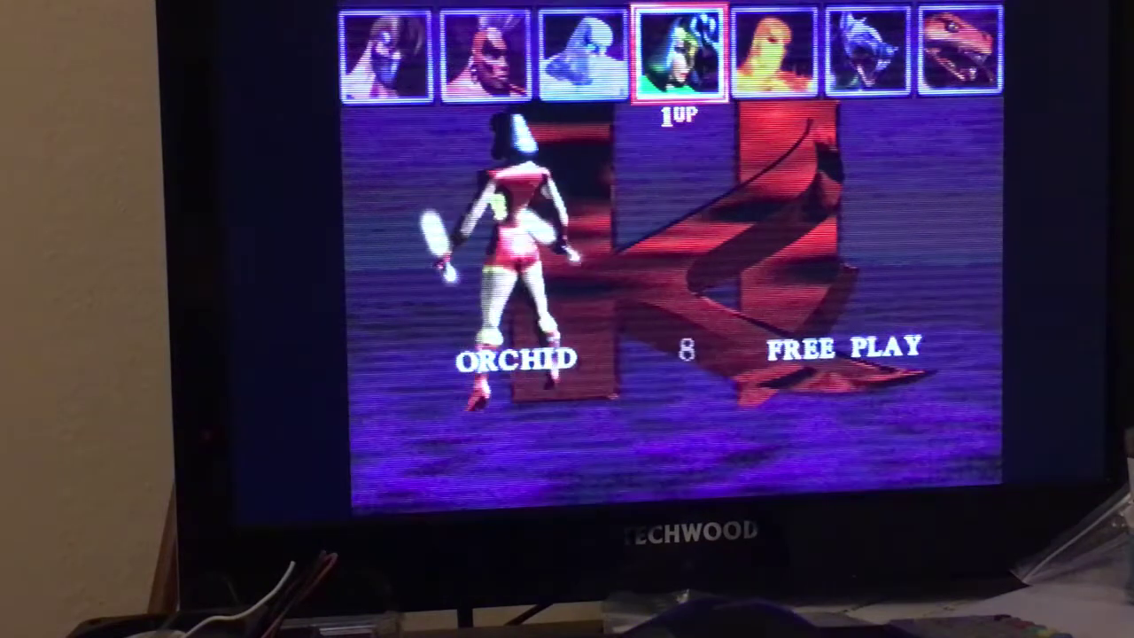
pyautogui.press('Return')
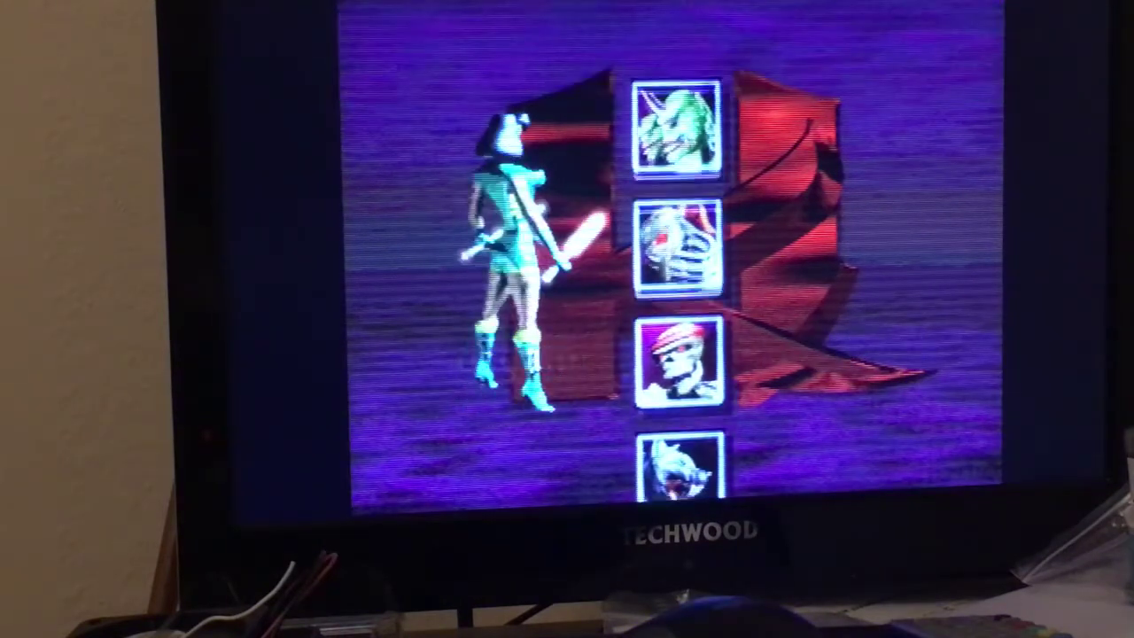